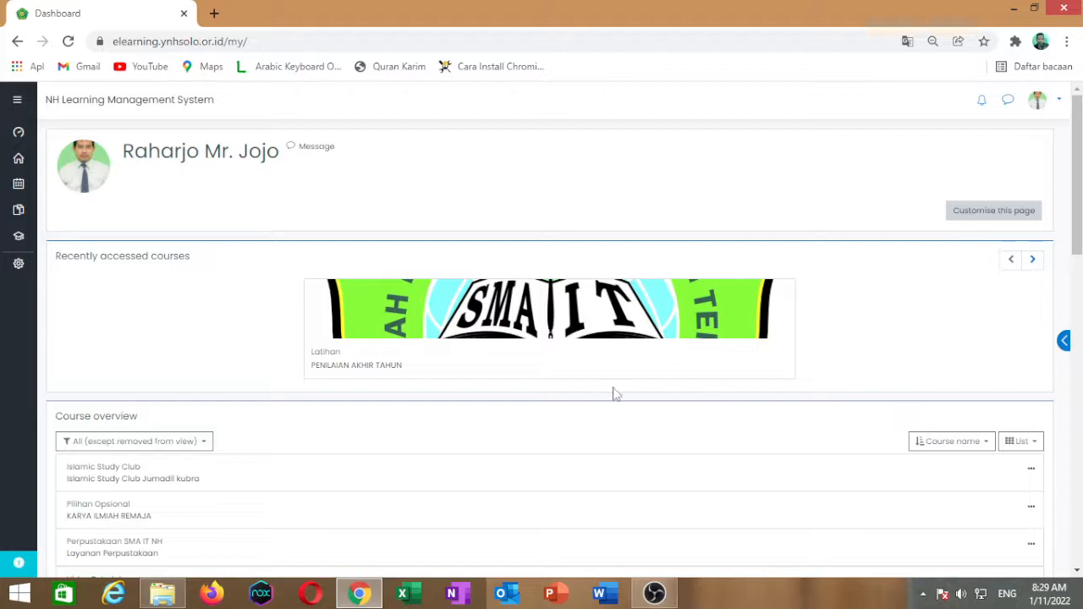
- Open the question bank categories of the PENILAIAN AKHIR TAHUN course through its full course administration page
left_click(352, 368)
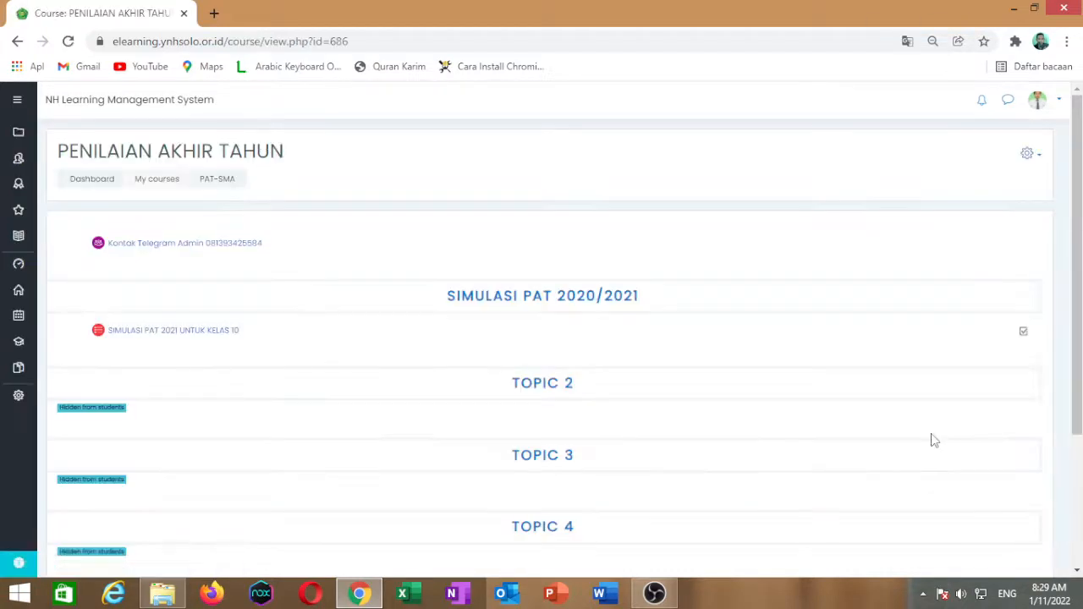
left_click(1040, 160)
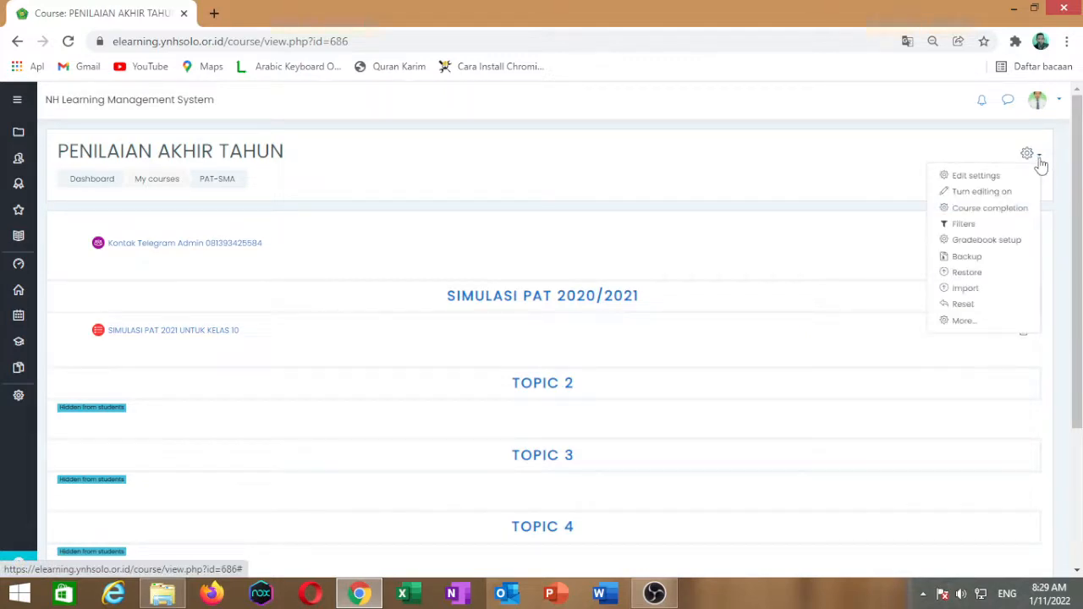
left_click(964, 325)
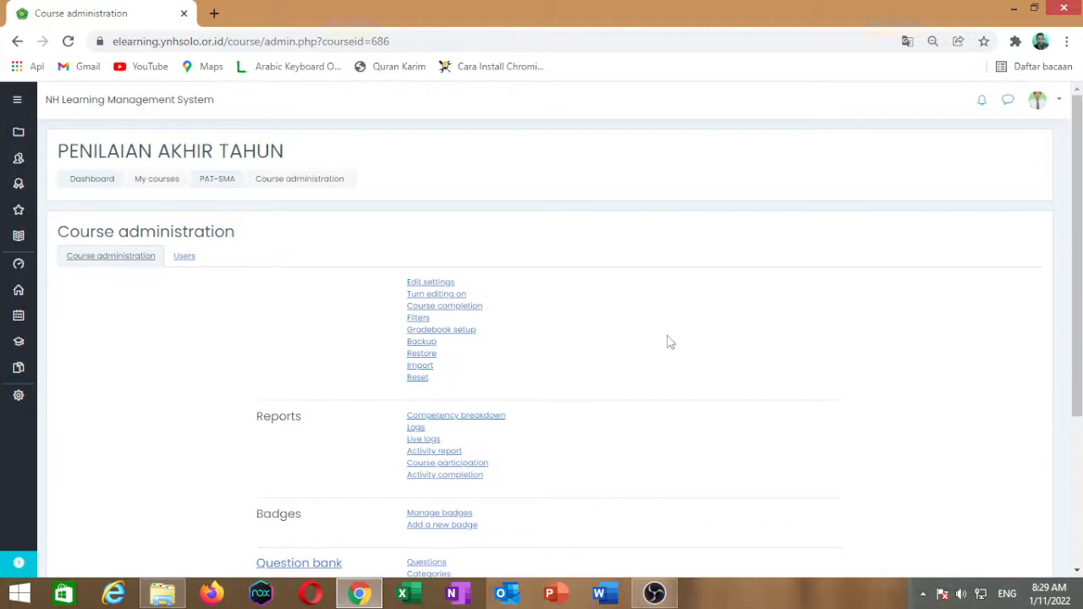
scroll(668, 341, "down", 1)
scroll(668, 341, "down", 3)
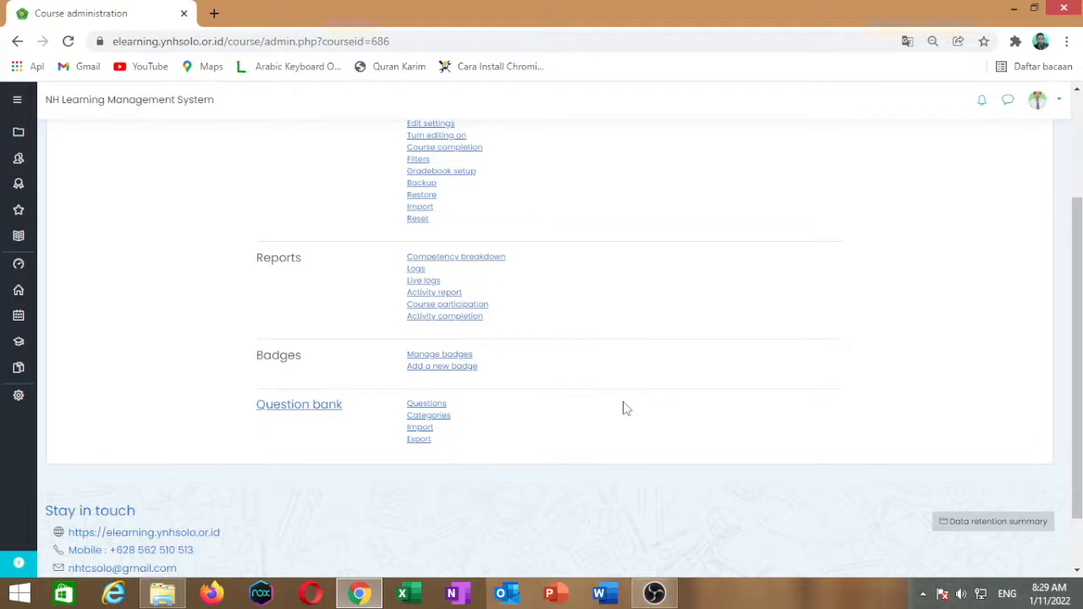
left_click(428, 416)
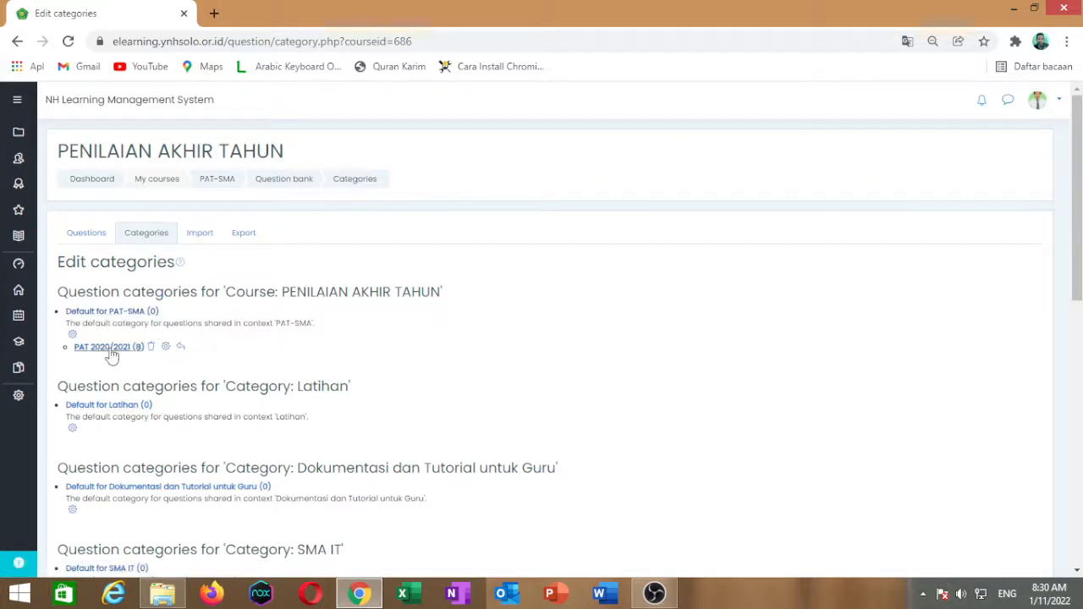
- Enter KSN_sekolah-tahun-2022 as the name of a new question category under Default for PAT-SMA
scroll(406, 355, "down", 2)
scroll(406, 355, "down", 5)
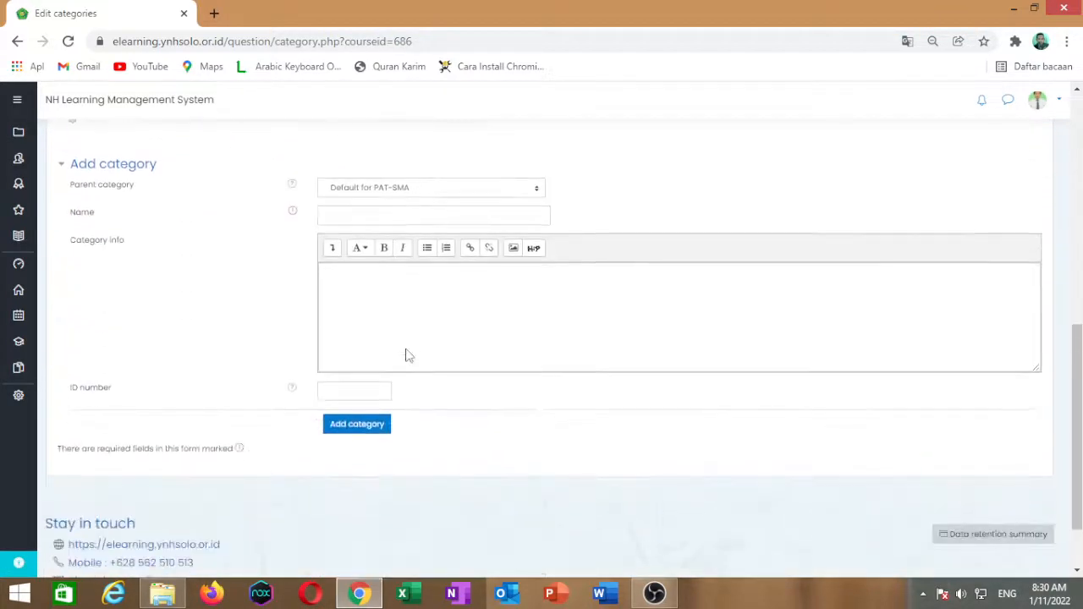
scroll(406, 350, "up", 1)
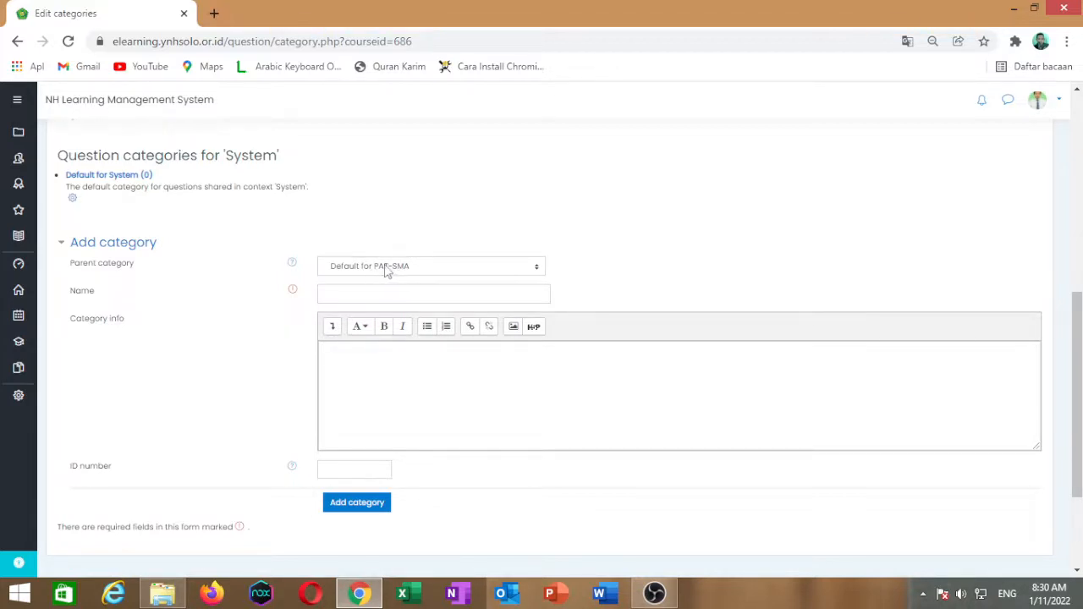
left_click(398, 293)
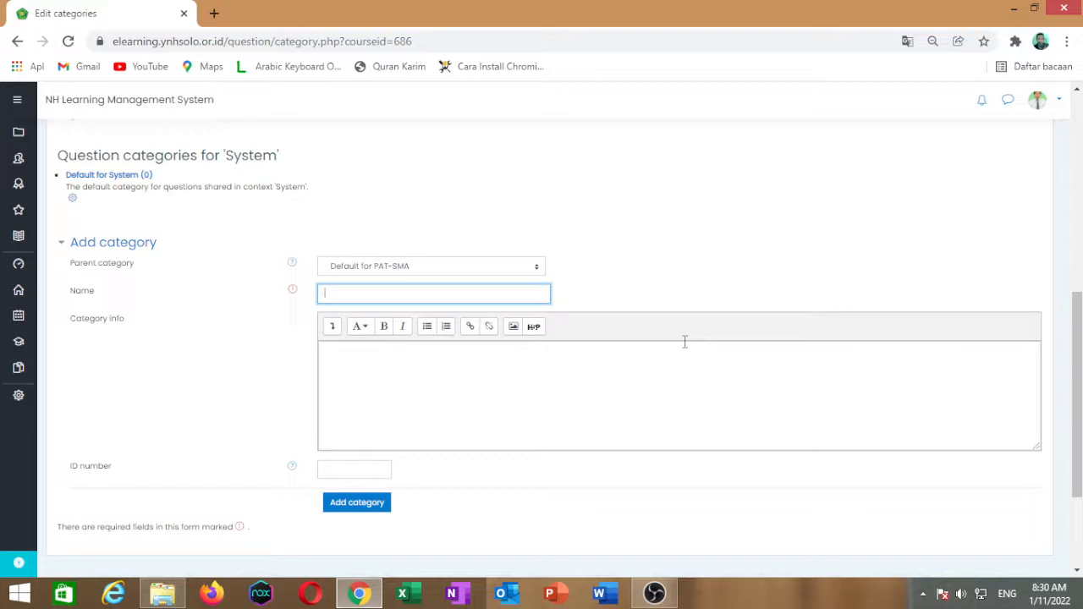
type("KSN")
type("_sekolah_")
key("BackSpace")
type("-I")
type("ahun")
type("-20")
type("22")
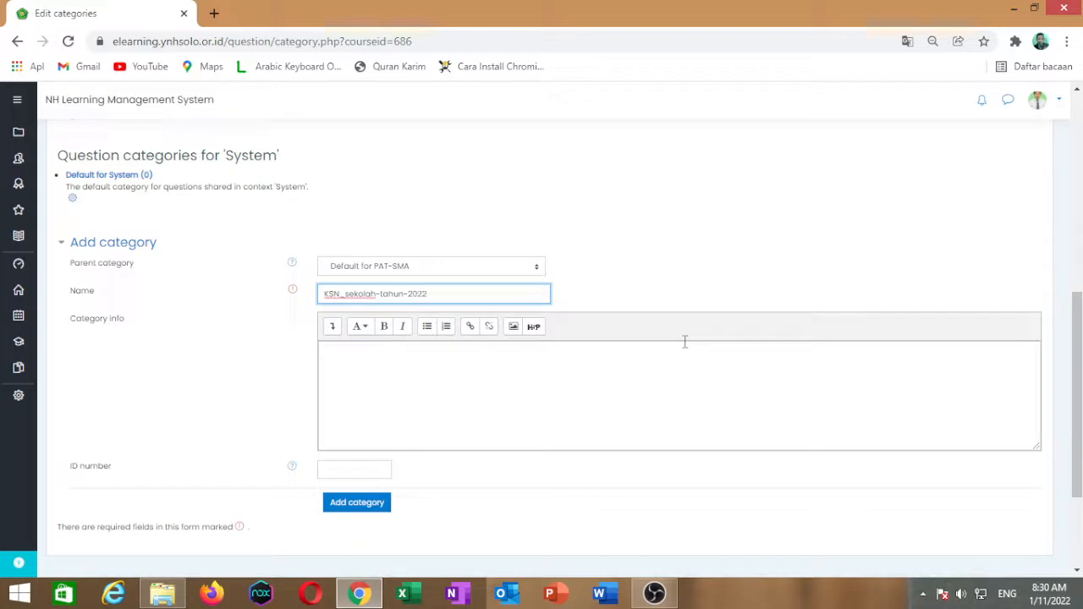
- Correct and extend the category name to KSN-sekolah-tahun-2022-logika and add the category
type("-")
left_click(344, 301)
key("BackSpace")
type("-")
left_click(471, 294)
type("logika")
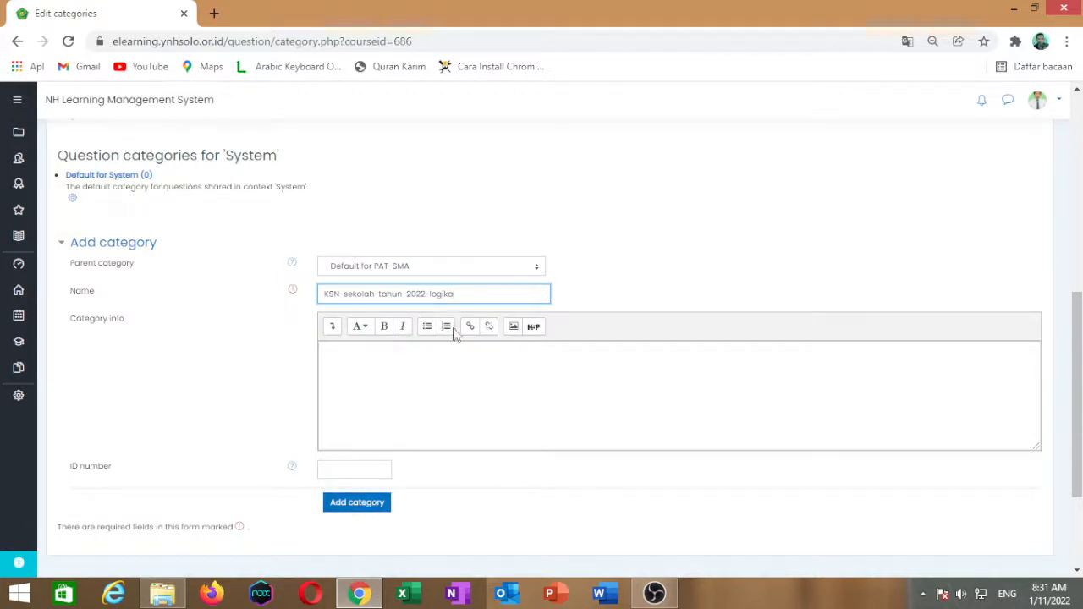
left_click(367, 508)
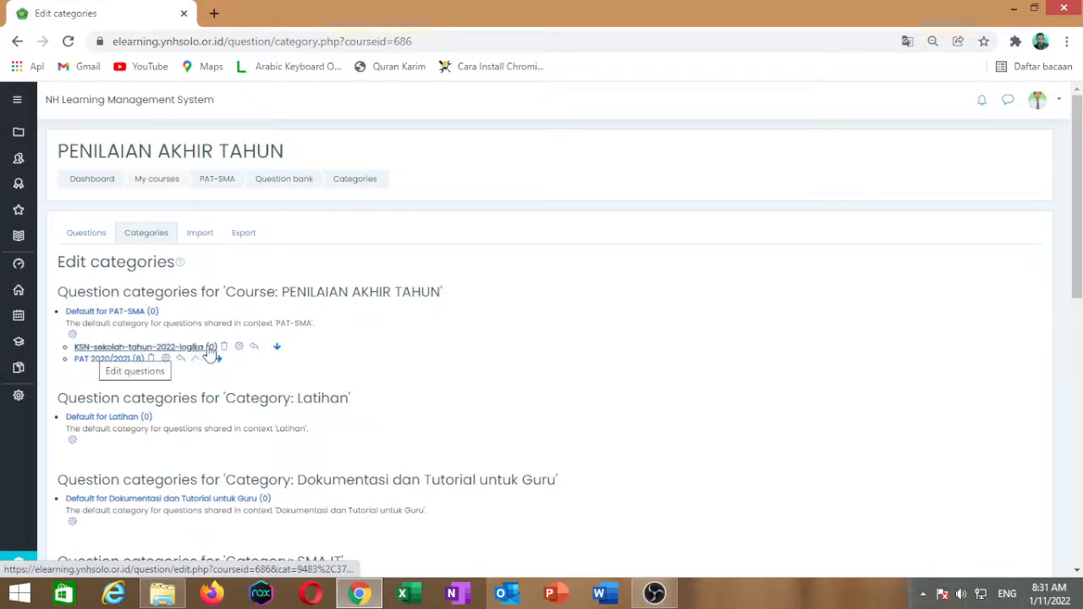
- Start a new True/False question in the KSN-sekolah-tahun-2022-logika category
left_click(169, 348)
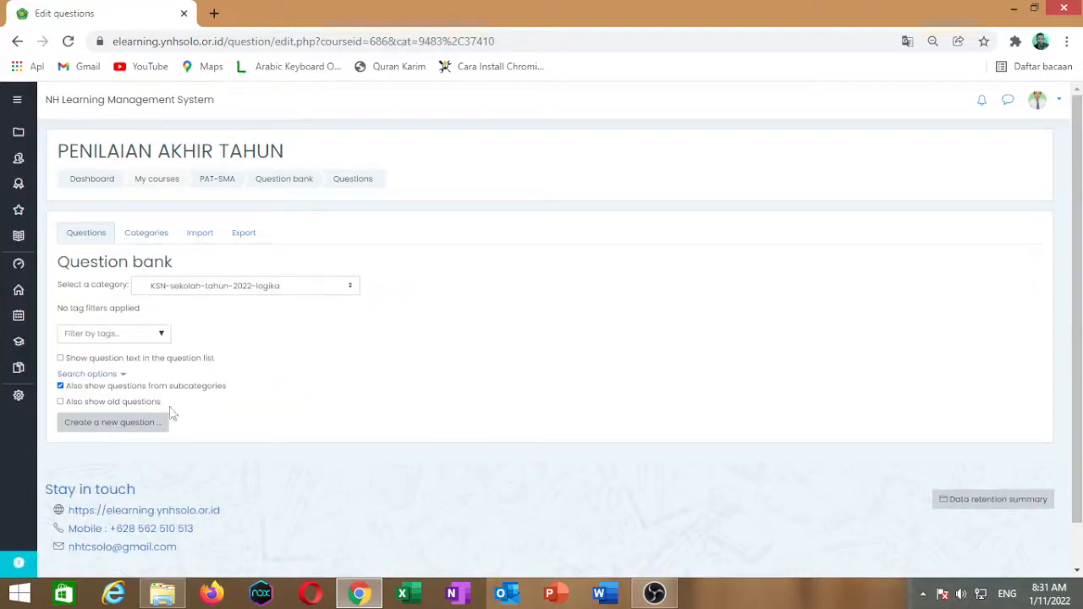
left_click(121, 427)
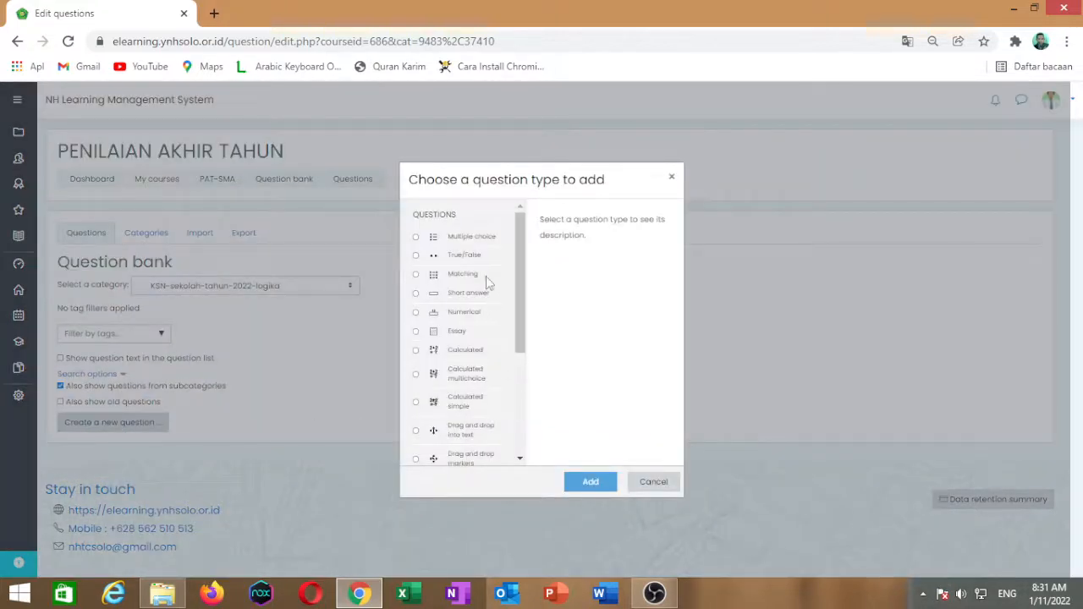
left_click(466, 254)
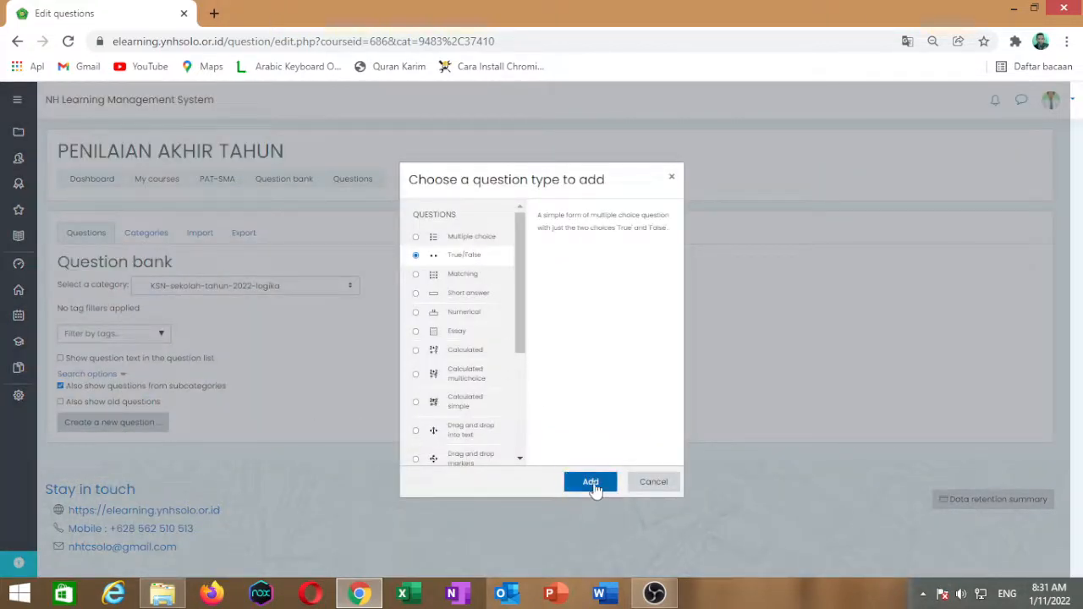
left_click(590, 481)
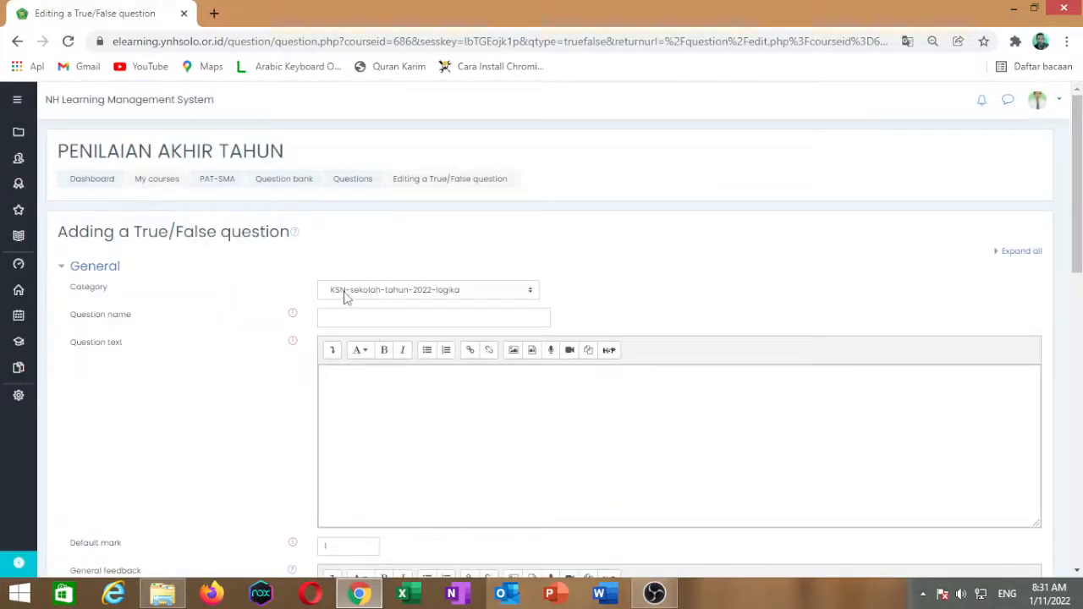
- Name the True/False question ksns22logika-string
left_click(412, 322)
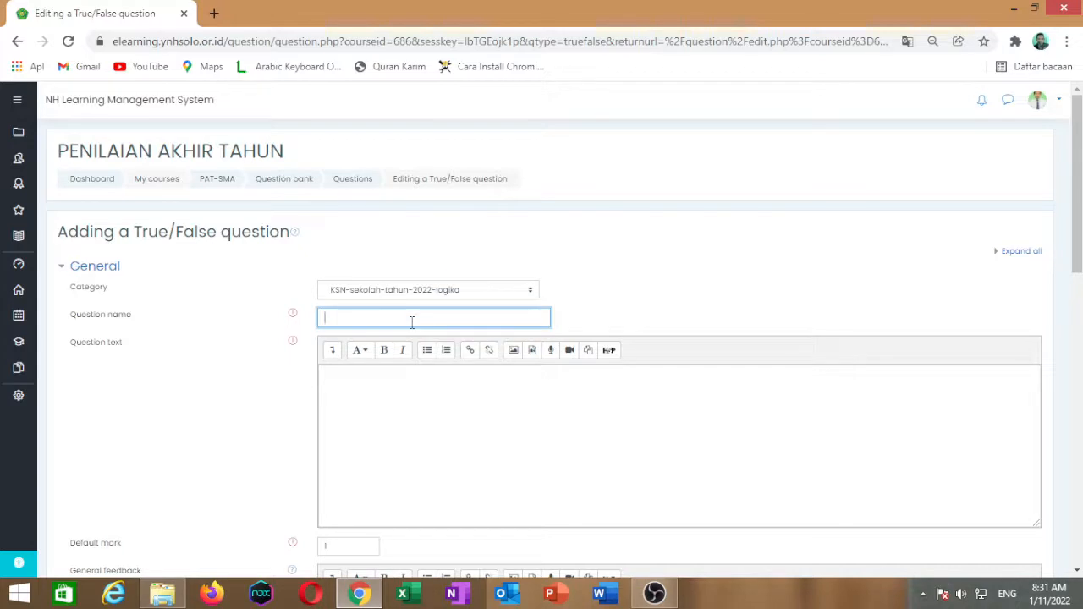
type("t")
type("s")
type("n")
type("s22")
type("logika")
type("-")
type("string")
- Write the question text as a conditional statement starting with "jika" and ending with "maka 2+3=5"
left_click(413, 437)
scroll(367, 291, "down", 1)
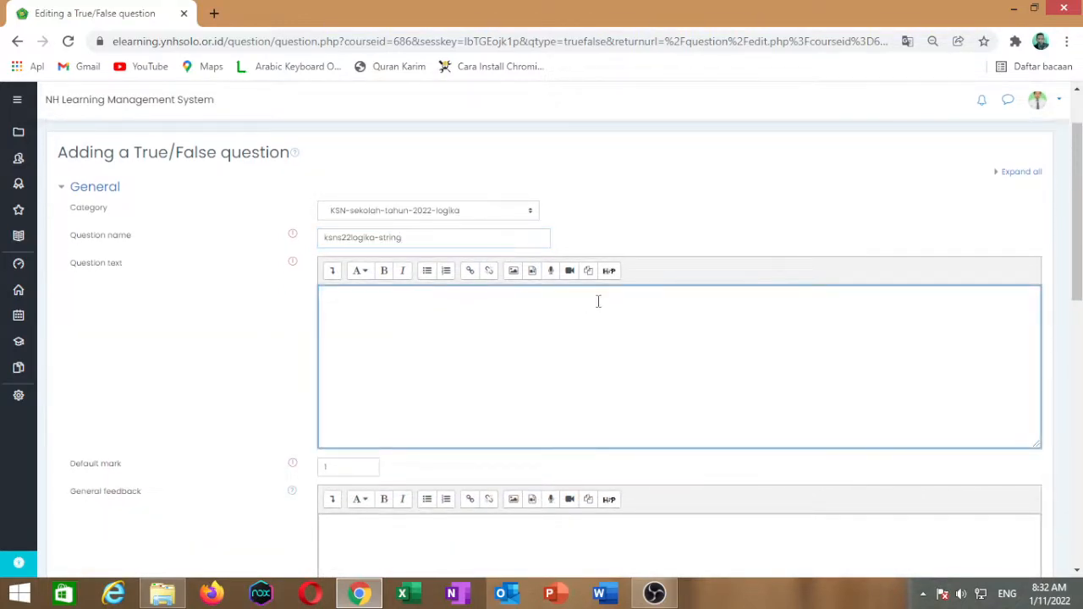
type("jika")
type(" t=")
type("+1")
type(" = ")
type("11")
type("maka")
type(" 2")
type("+3=")
type("5")
- Save the True/False question with the default mark left at 1 and the correct answer left at False
scroll(447, 387, "down", 1)
scroll(448, 388, "down", 3)
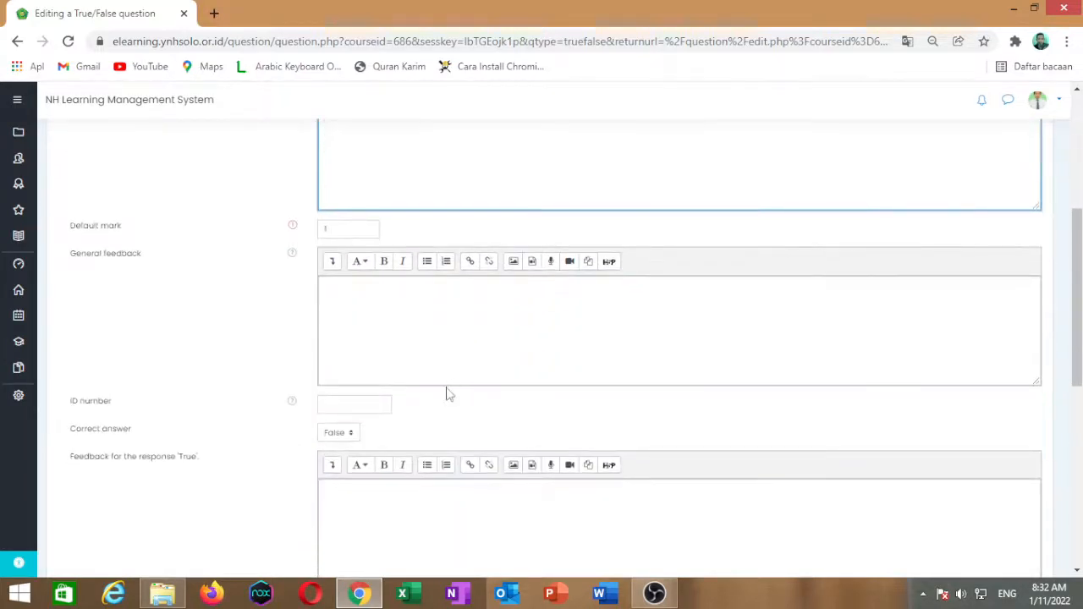
scroll(448, 387, "up", 2)
scroll(447, 387, "down", 1)
scroll(448, 387, "down", 1)
scroll(448, 388, "down", 1)
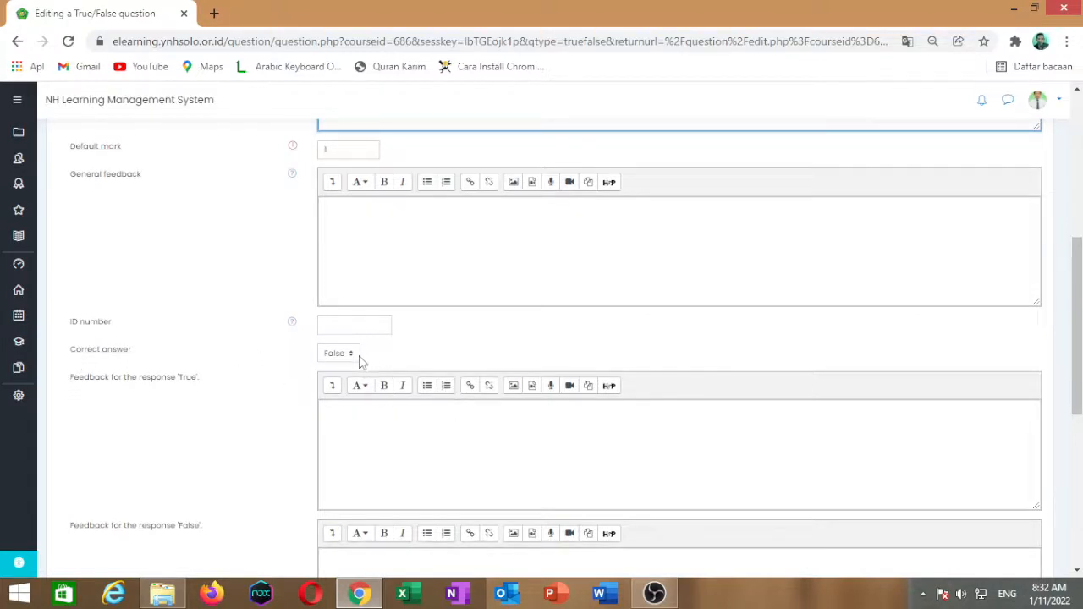
scroll(447, 359, "down", 2)
scroll(447, 360, "down", 2)
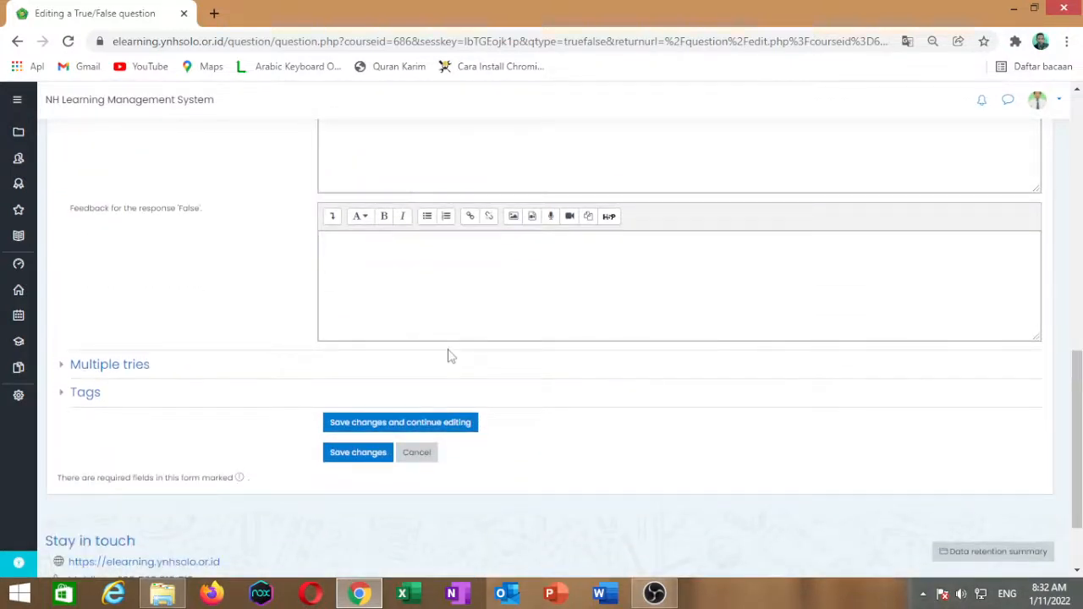
left_click(358, 453)
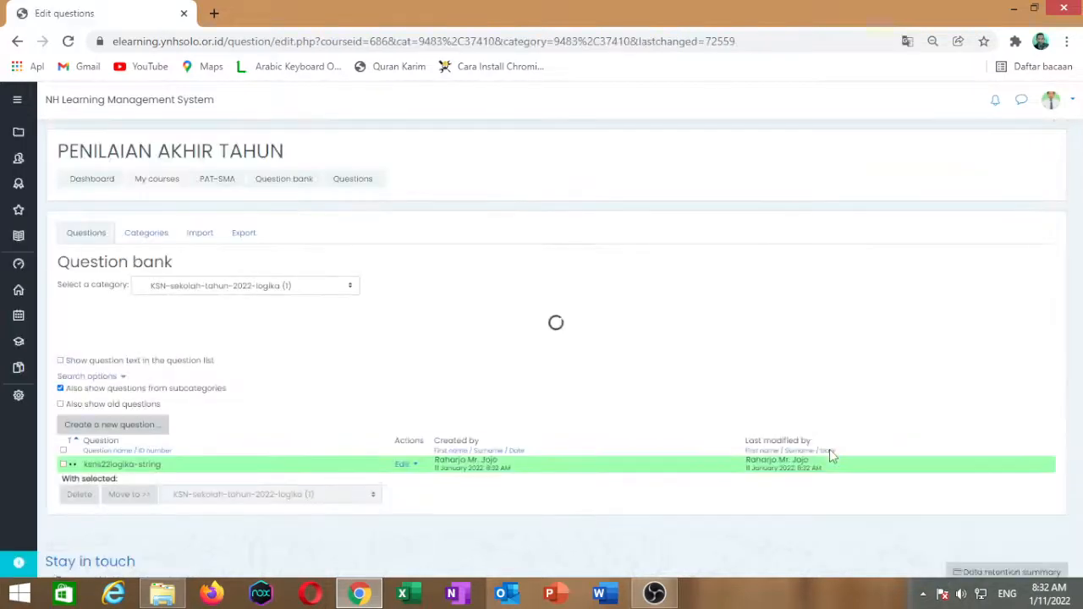
- Create a Multiple choice question in the same category and name it ksns22logika-perjodohan
left_click(138, 429)
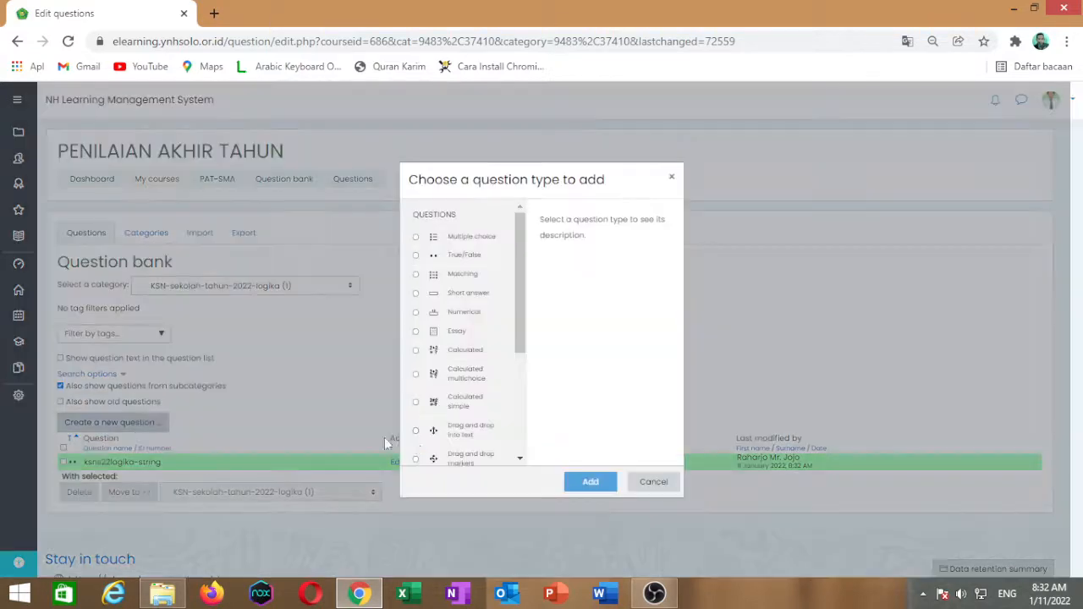
left_click(469, 240)
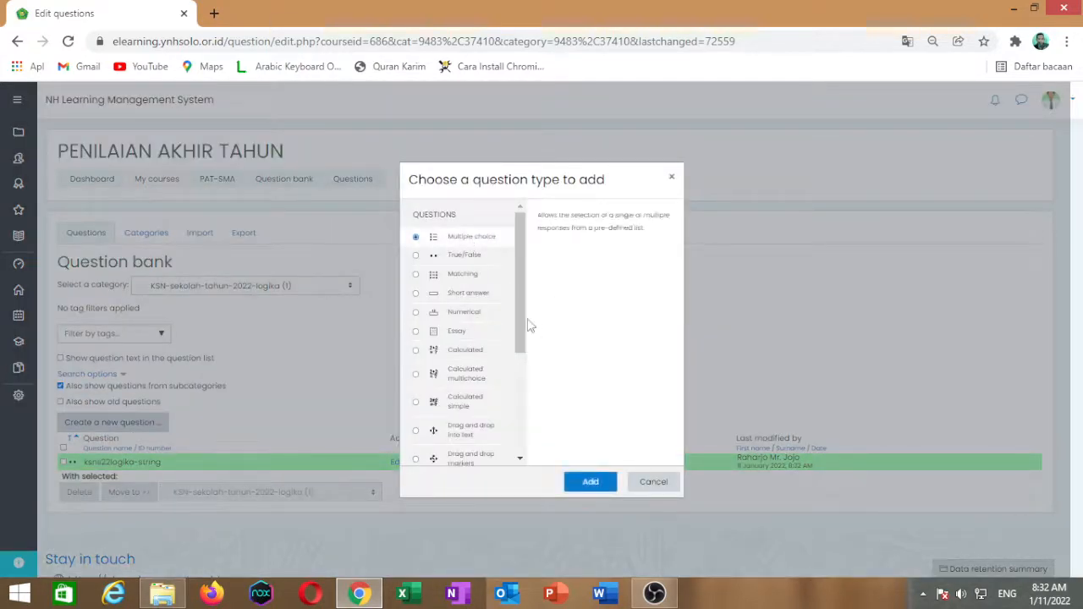
left_click(602, 483)
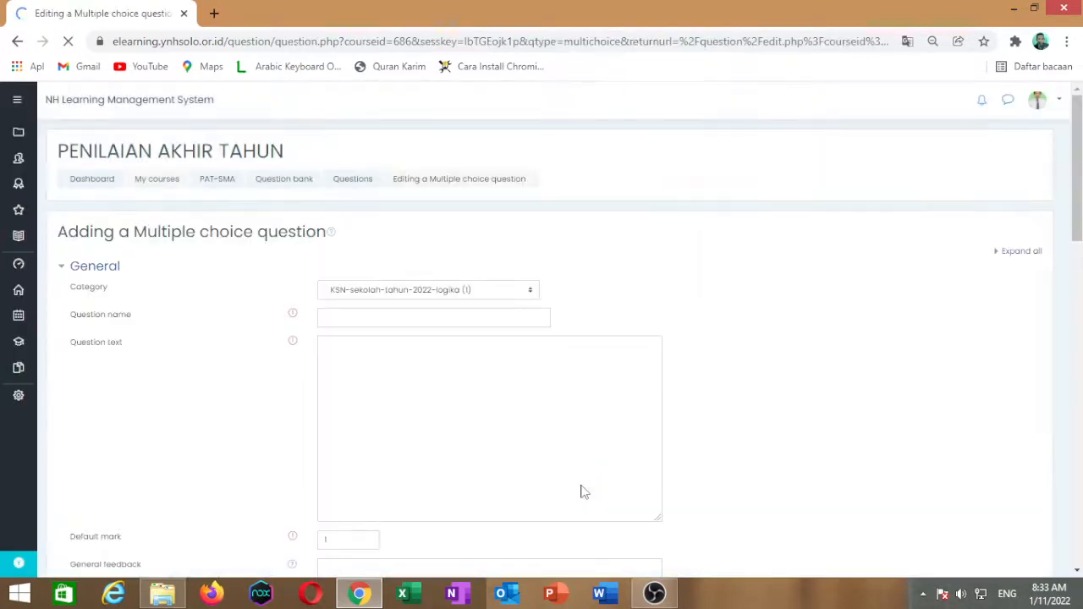
left_click(358, 315)
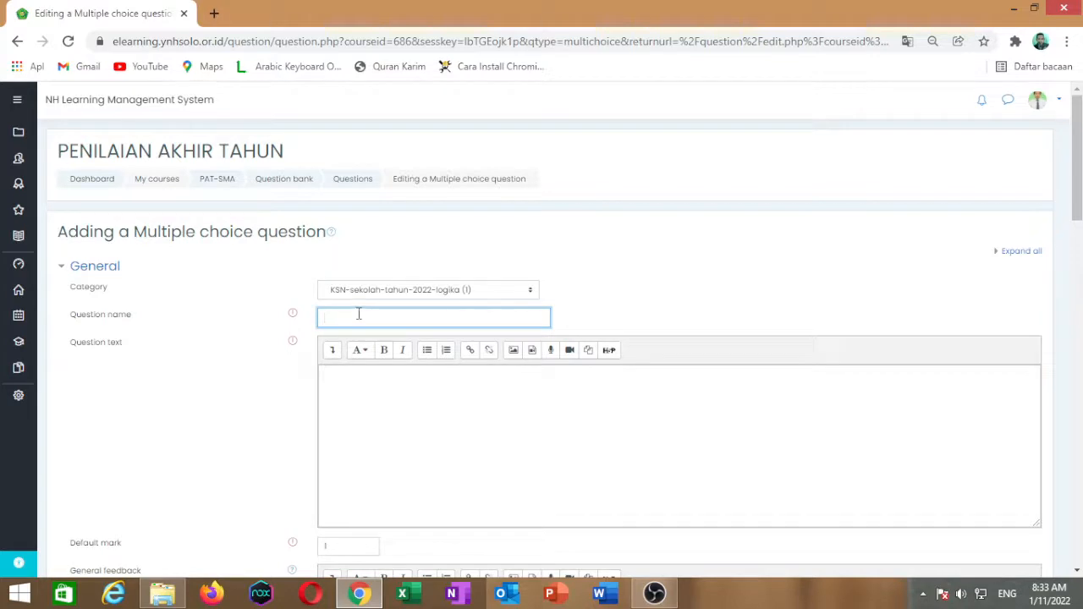
type("Ksns22logika")
type("-perjodohan")
- Enter the question text "kutub postif selalu menggandeng secara sersi dengan kutub ..."
left_click(362, 385)
type("kutub")
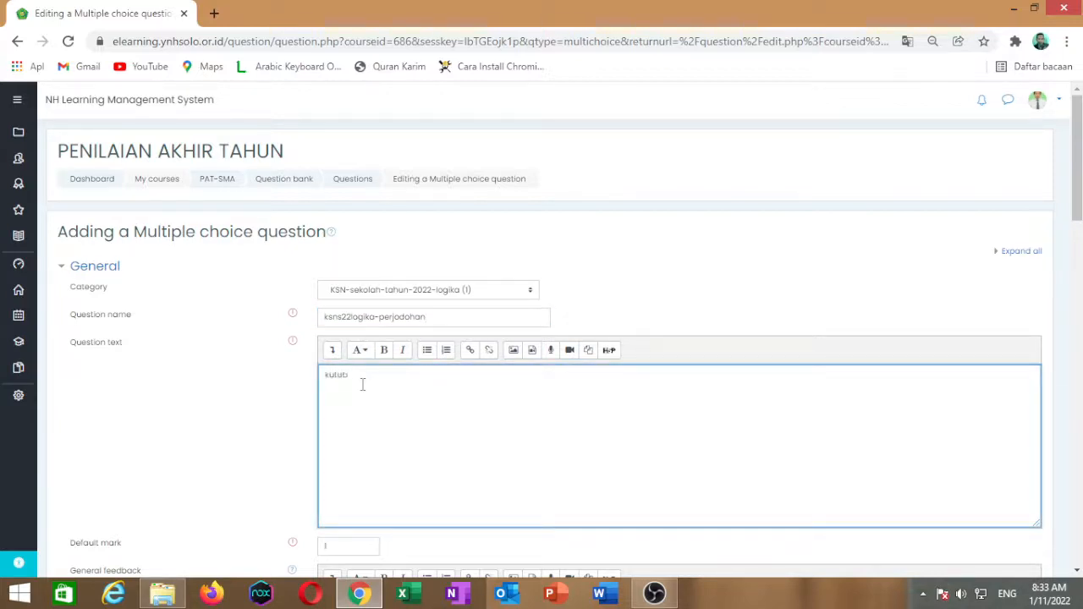
type(". positif selalu")
type("menggandeng")
type("secara sersi dengan")
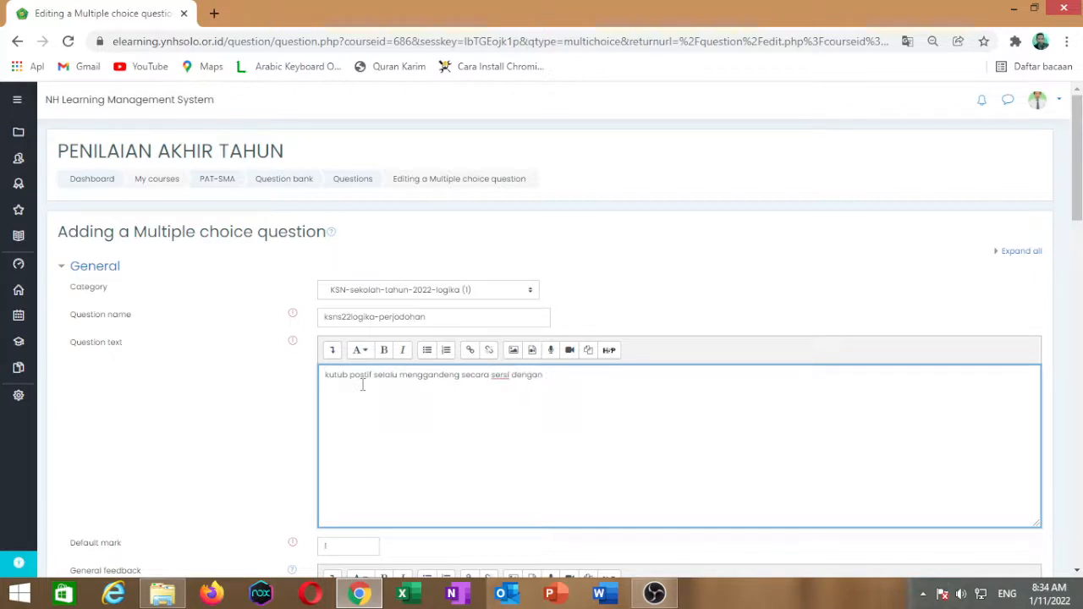
type(" kutub ...")
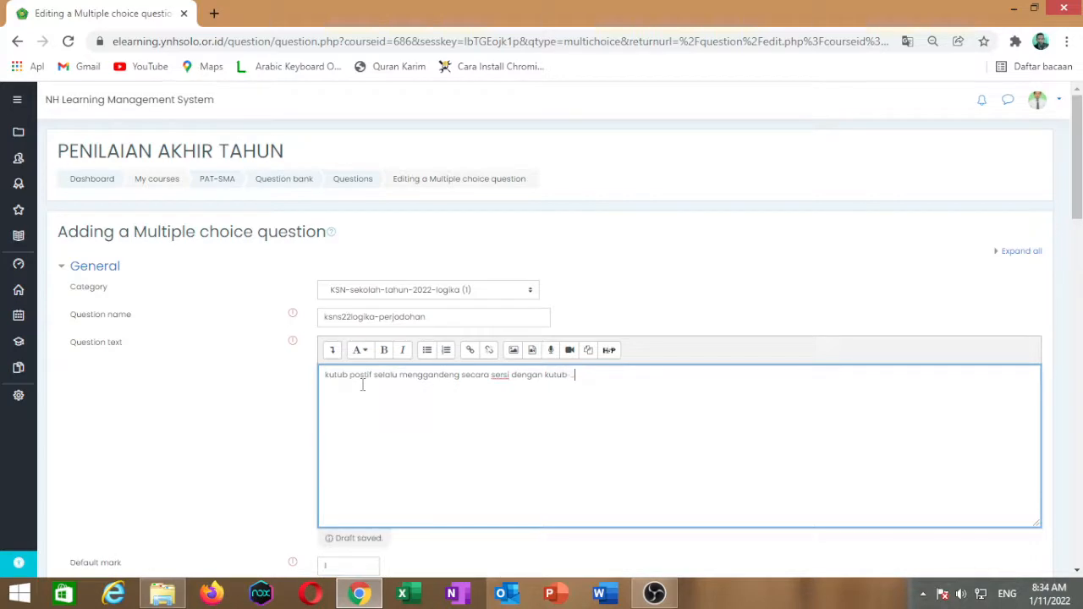
- Enter "negatif" as the first answer choice and set its grade to 100%
scroll(369, 406, "down", 2)
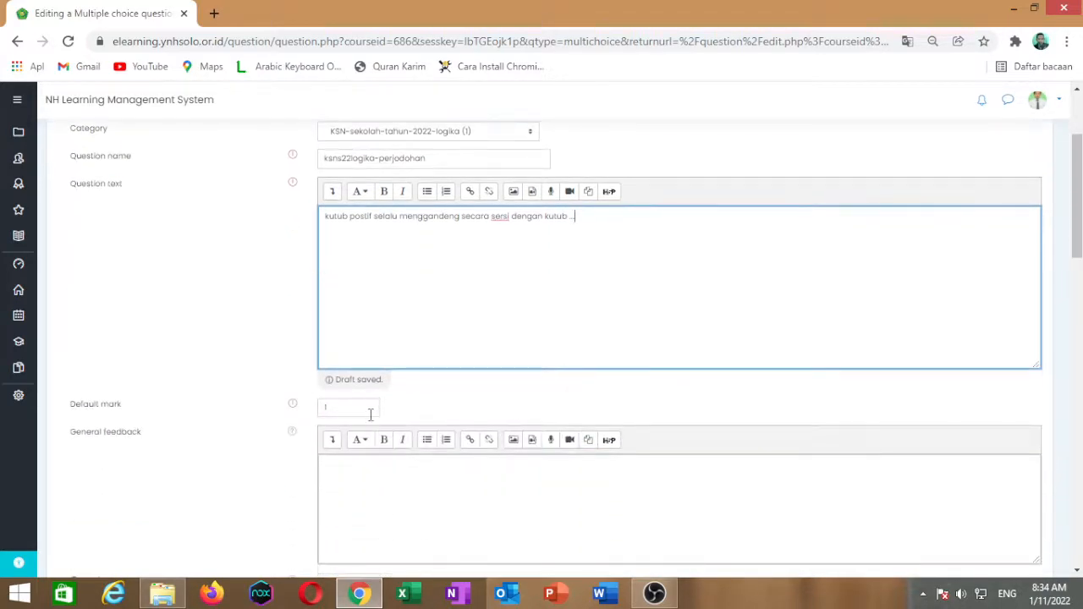
scroll(370, 428, "down", 5)
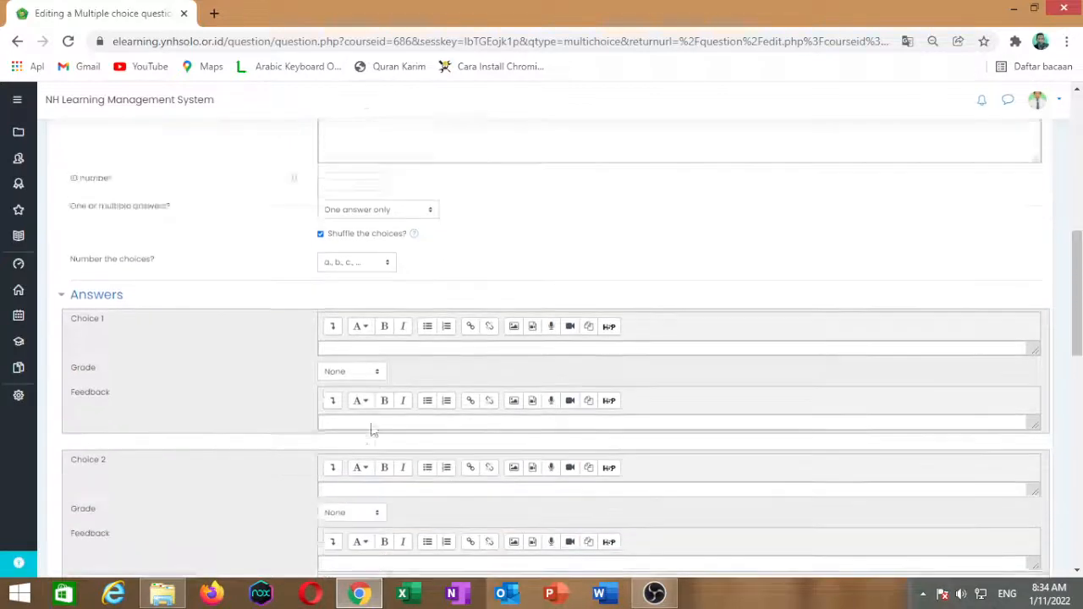
left_click(358, 274)
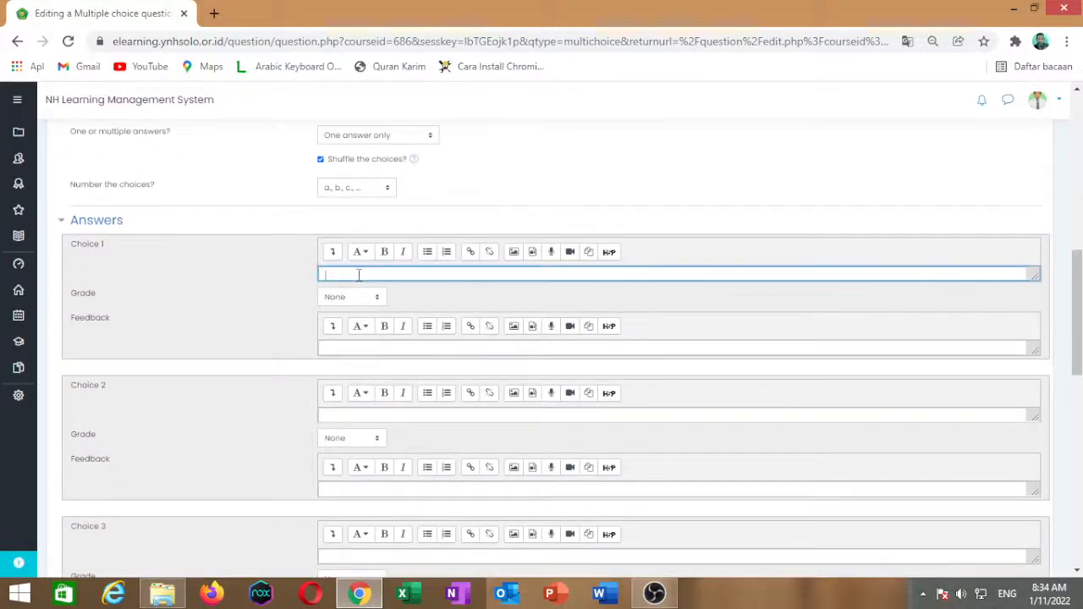
type("negatif")
left_click(362, 297)
left_click(353, 321)
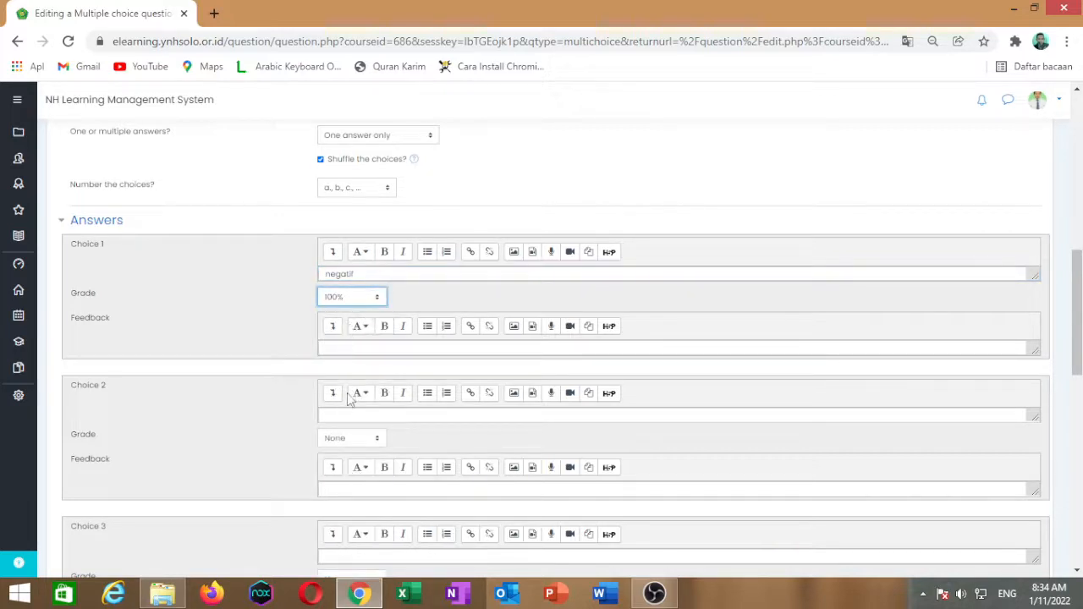
- Enter "nolnol" as the text of the second answer choice
left_click(349, 419)
type("n")
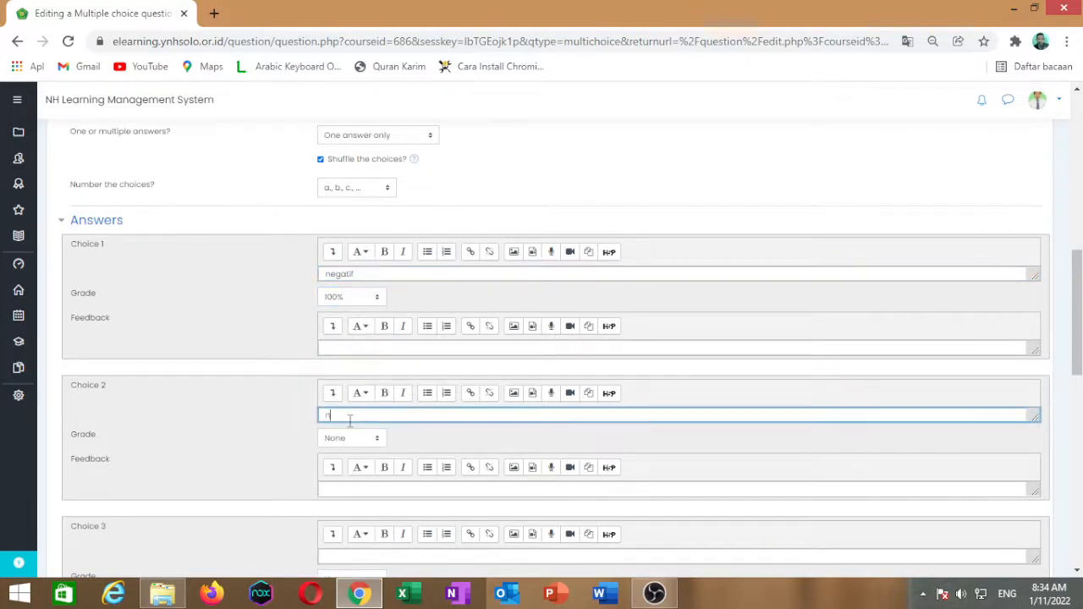
type("ol")
key("BackSpace")
key("BackSpace")
key("BackSpace")
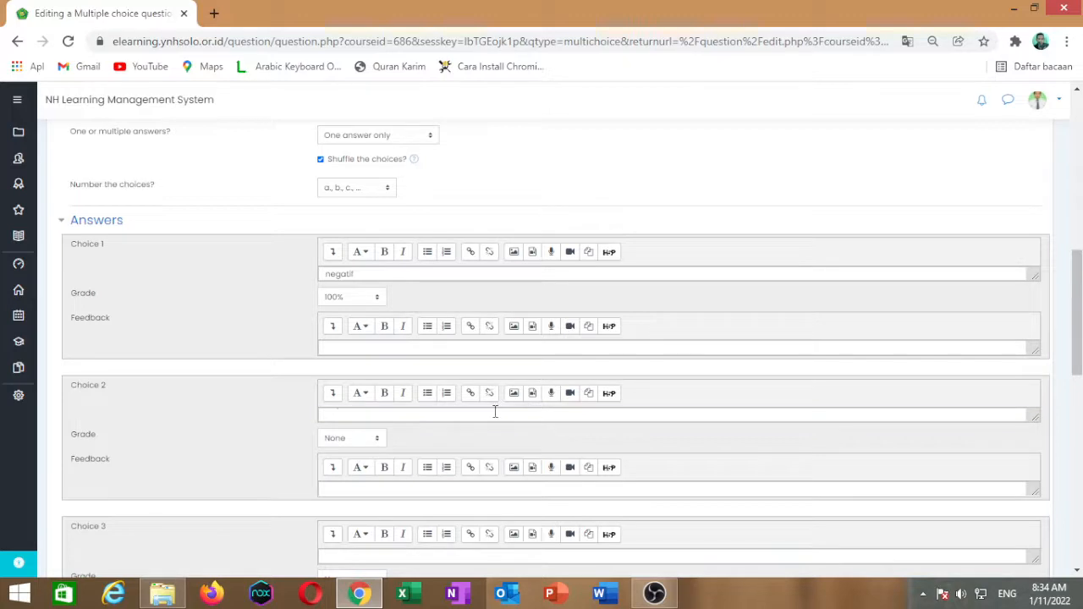
type("nolnol")
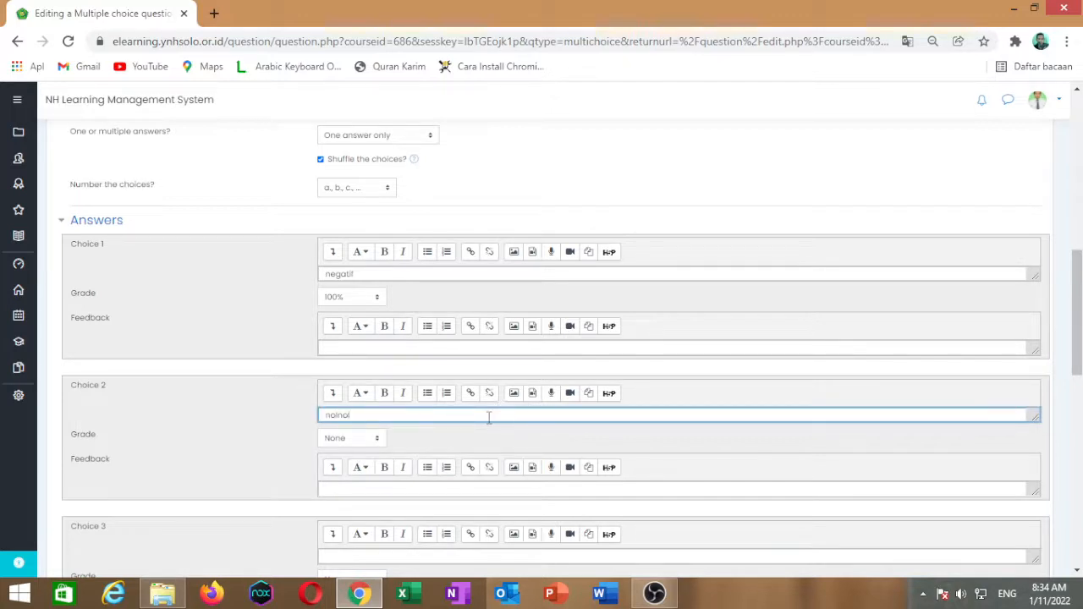
- Change the second answer choice to "null" and enter "tengah" as the third answer choice
key("BackSpace")
left_click(360, 551)
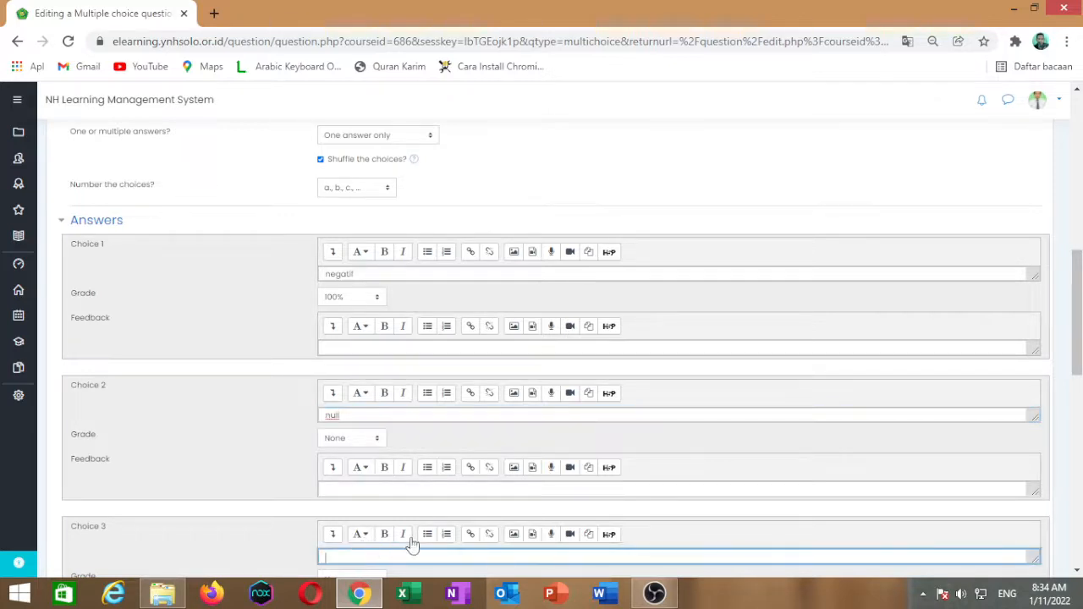
scroll(428, 524, "down", 3)
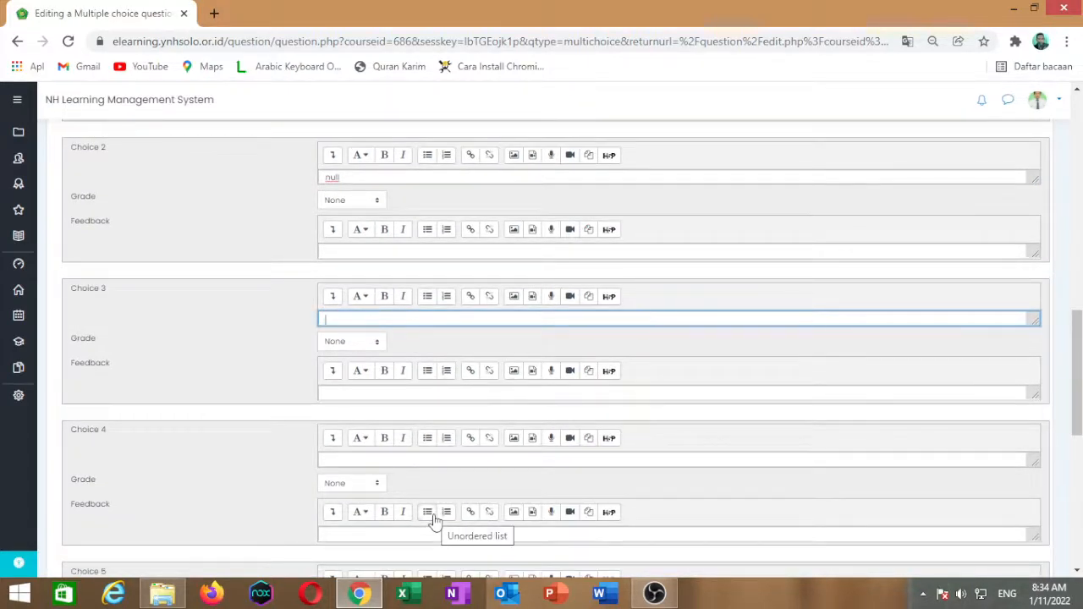
type("tengah")
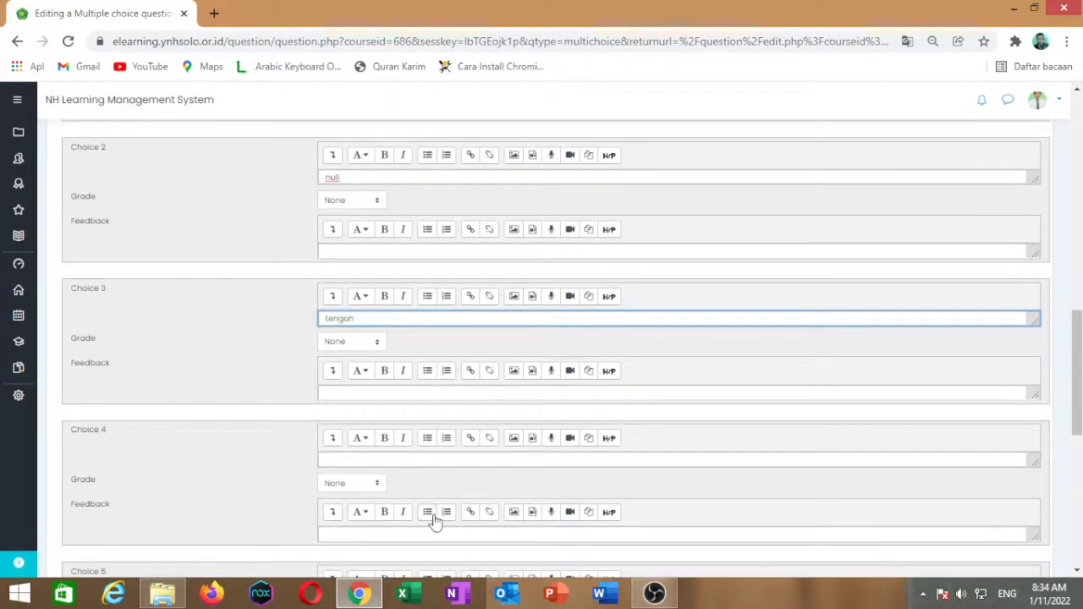
- Enter "netral" as the text of the fourth answer choice
left_click(403, 463)
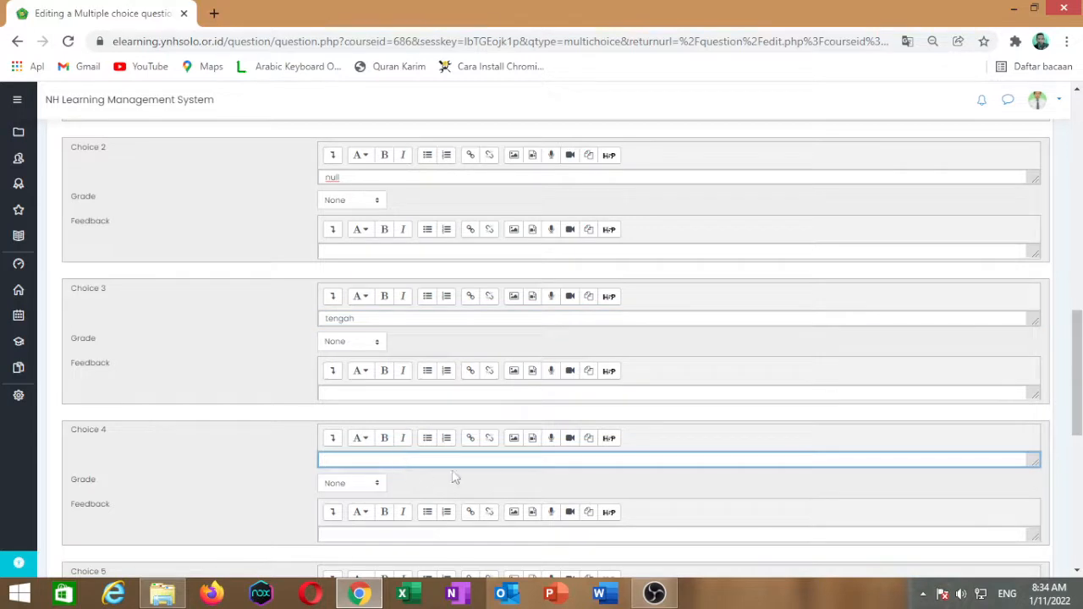
scroll(493, 473, "down", 2)
type("n")
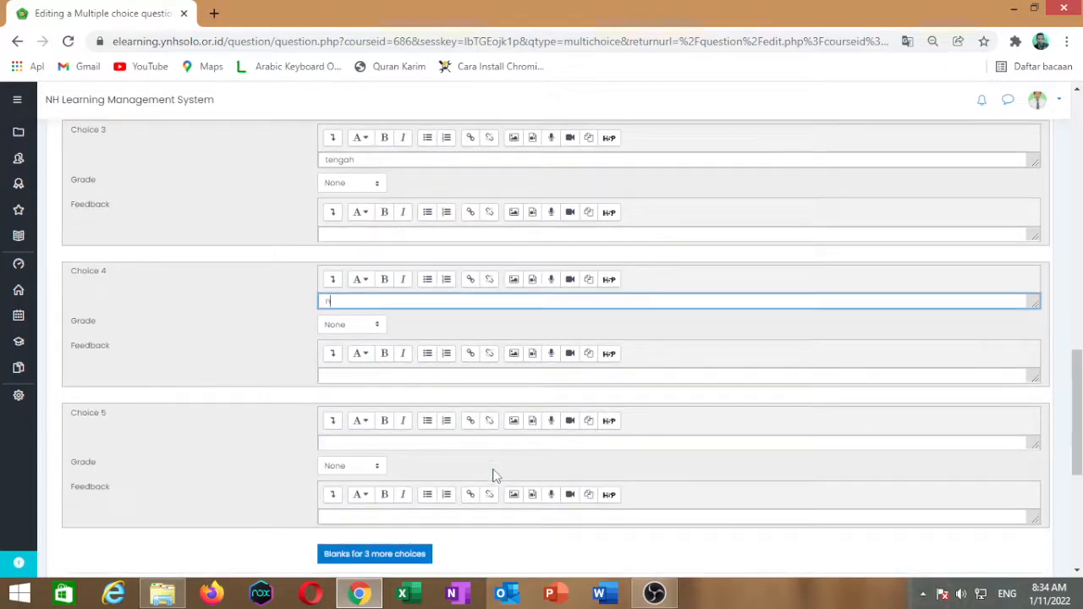
type("etral")
- Enter "awal" as the fifth answer choice and save the question
scroll(431, 440, "down", 1)
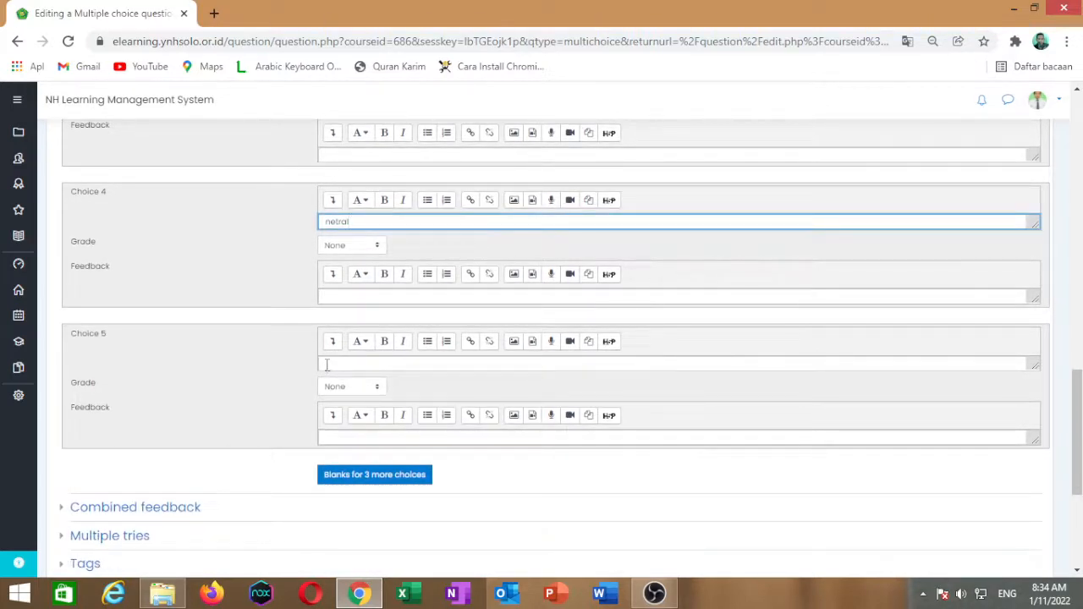
left_click(328, 364)
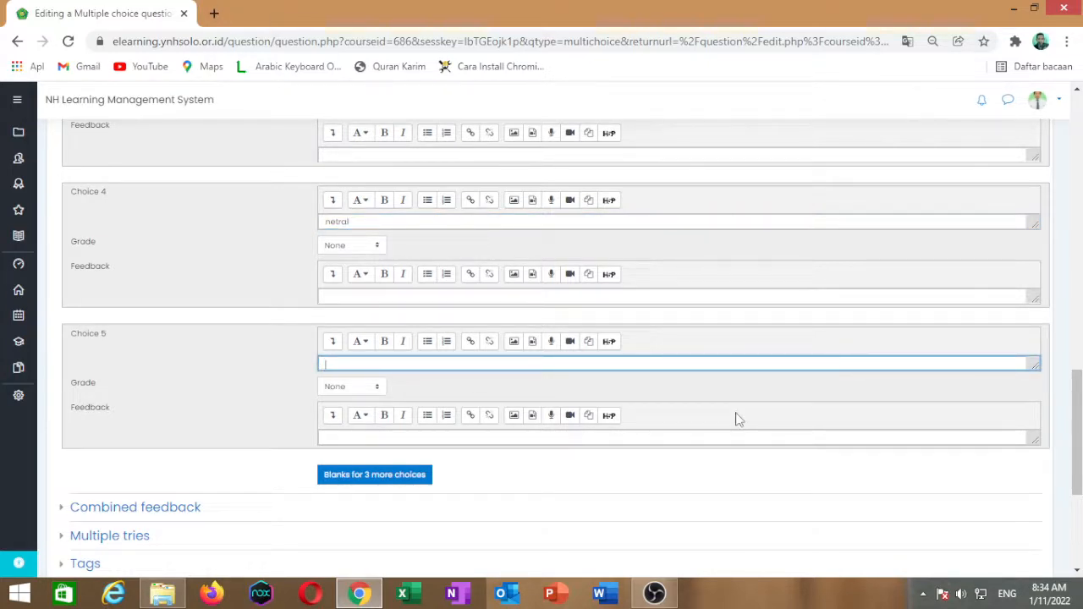
type("awal")
scroll(735, 418, "down", 2)
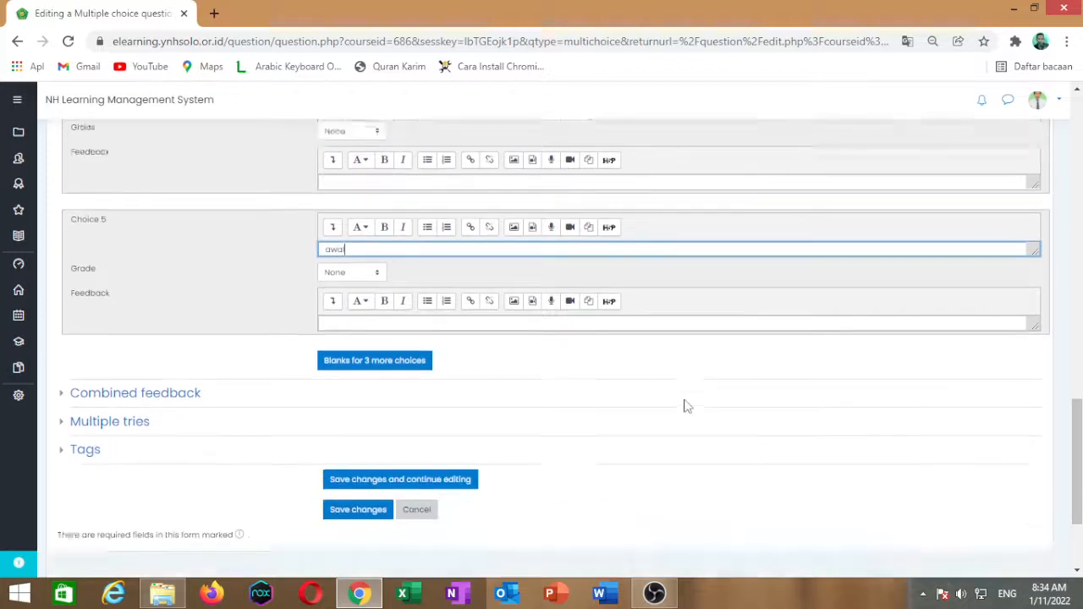
left_click(356, 466)
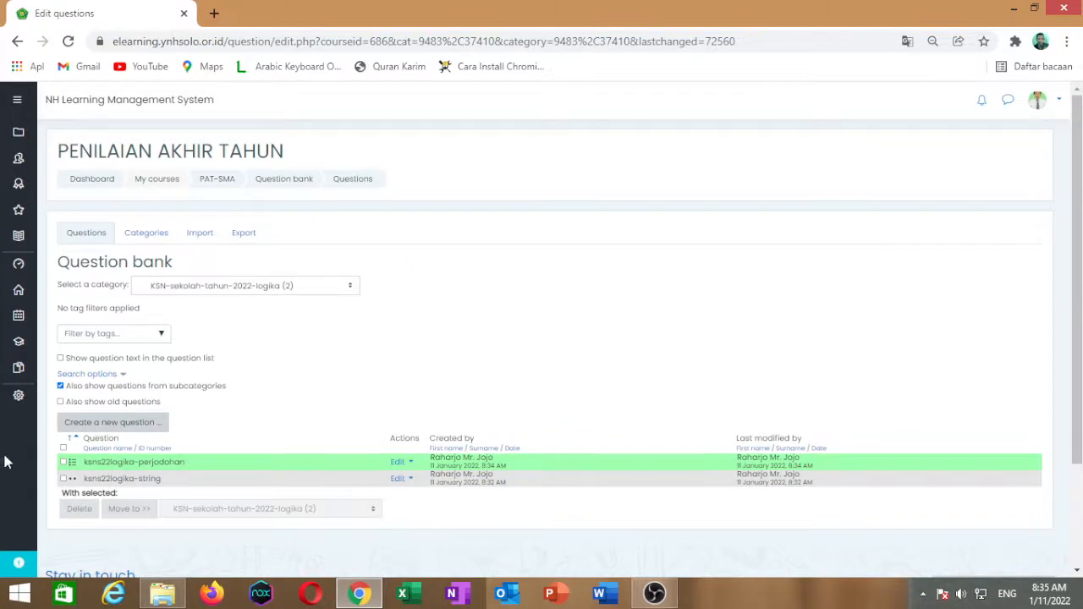
- Select all questions in the KSN-sekolah-tahun-2022-logika category and choose Moodle XML format for exporting the category
left_click(64, 447)
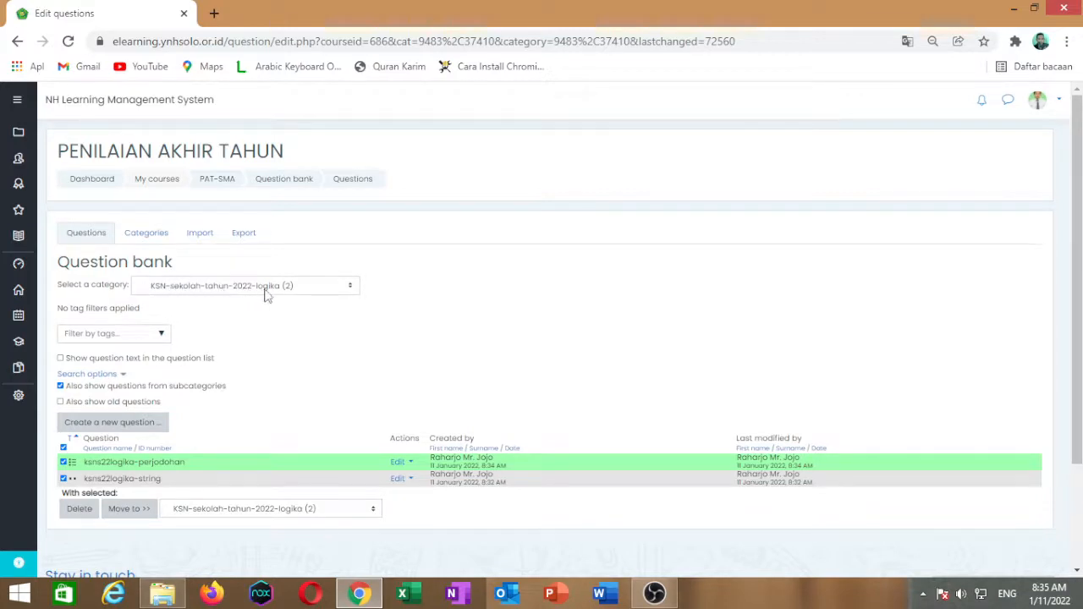
left_click(249, 240)
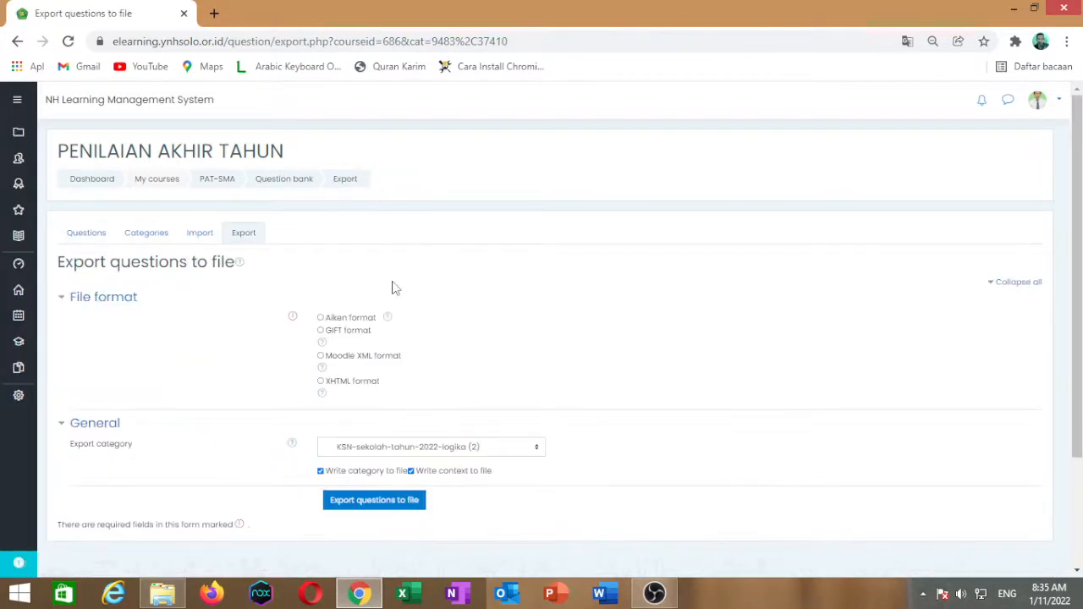
left_click(321, 356)
- Leave the category and context out of the file, export the KSN-sekolah-tahun-2022-logika questions, and return to the question bank
scroll(516, 364, "down", 3)
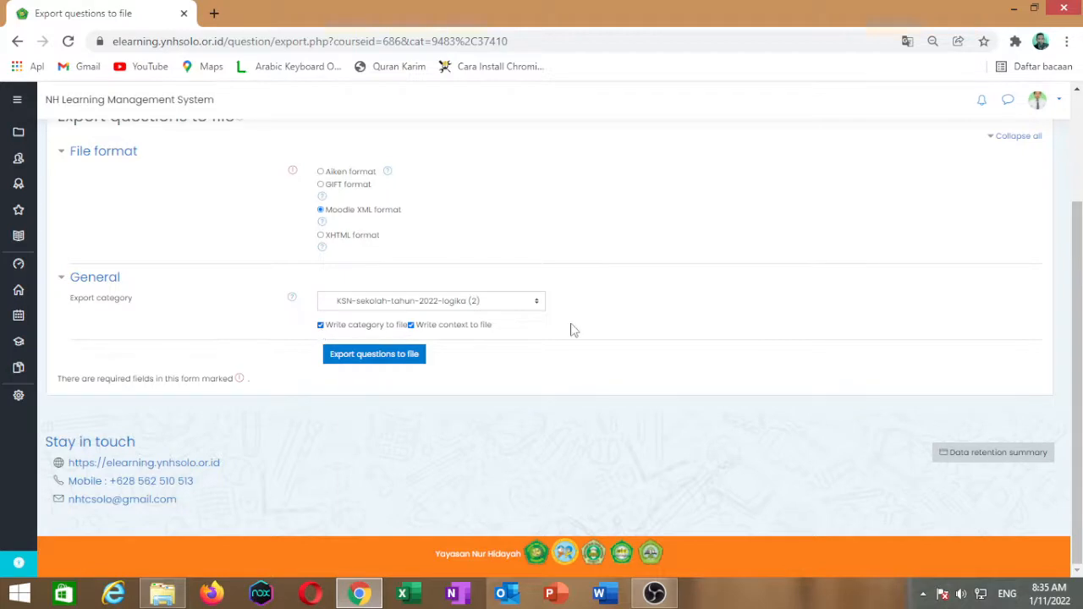
scroll(570, 329, "up", 3)
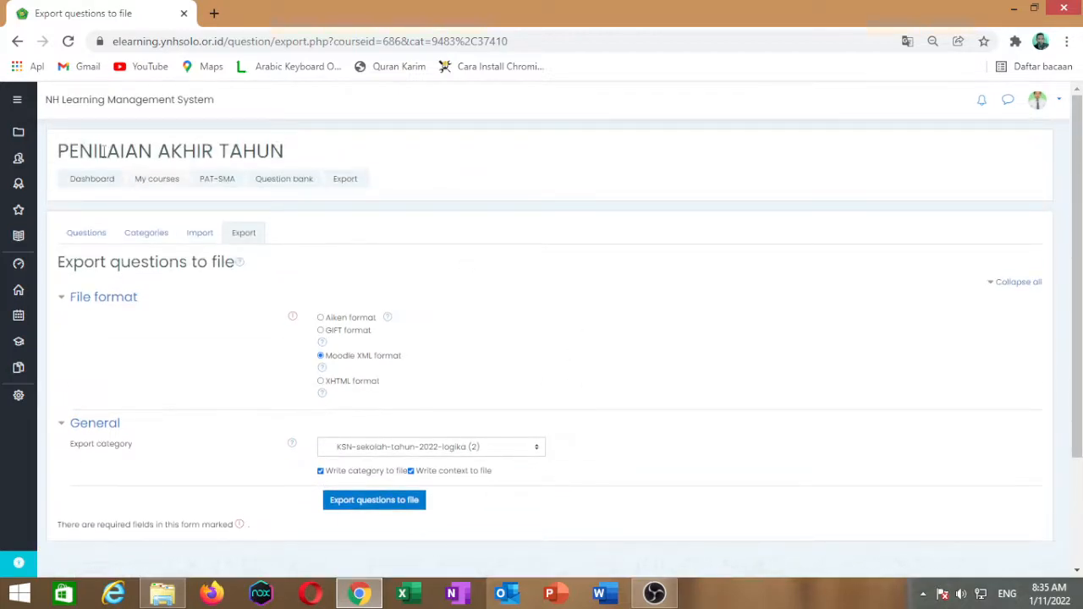
scroll(411, 242, "down", 3)
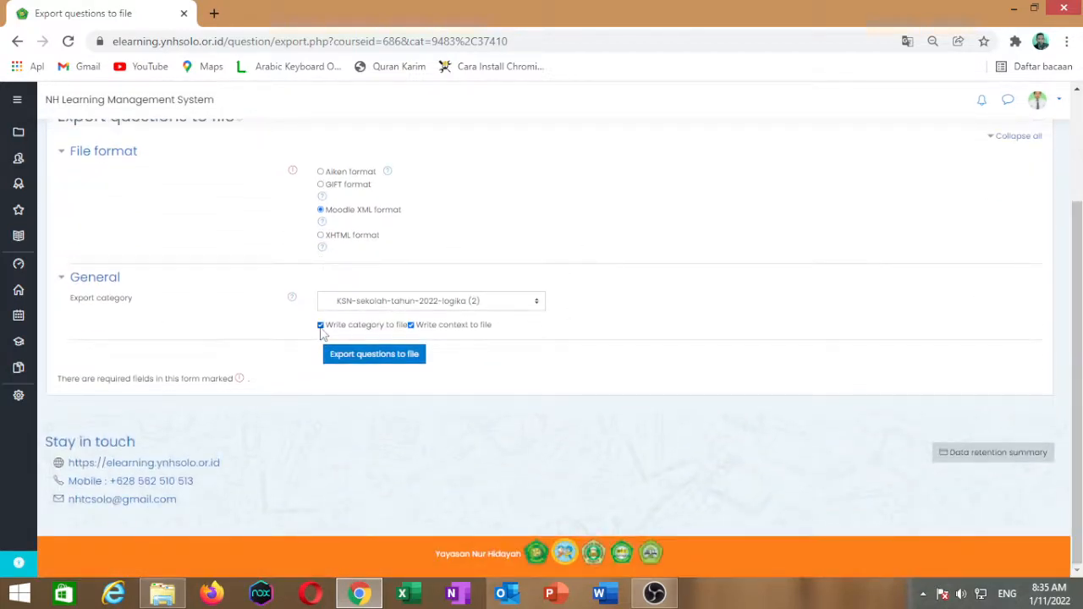
scroll(406, 282, "up", 1)
scroll(406, 282, "up", 1)
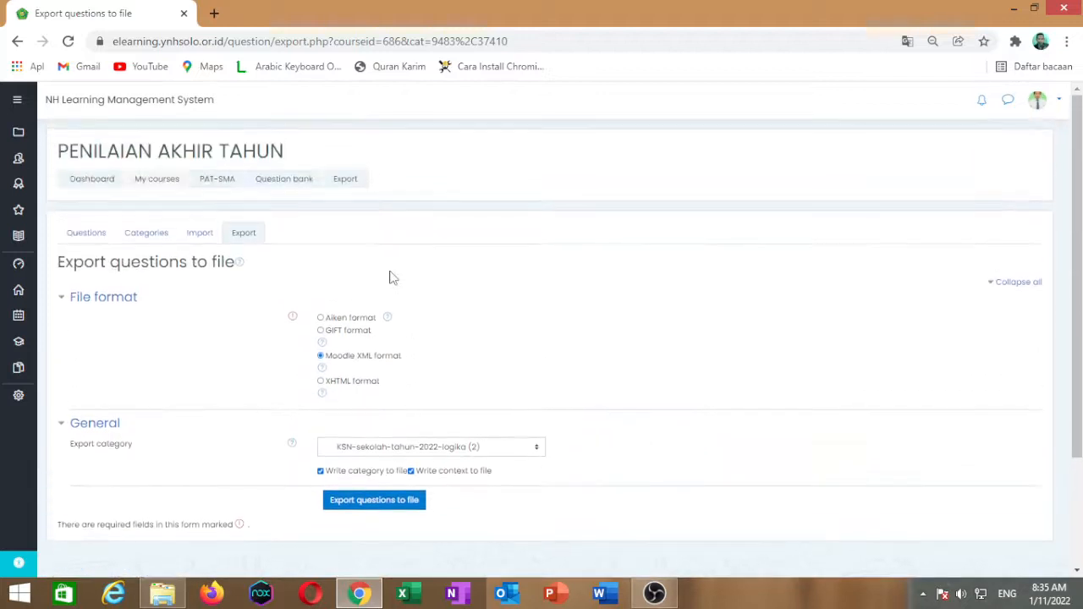
scroll(385, 313, "down", 1)
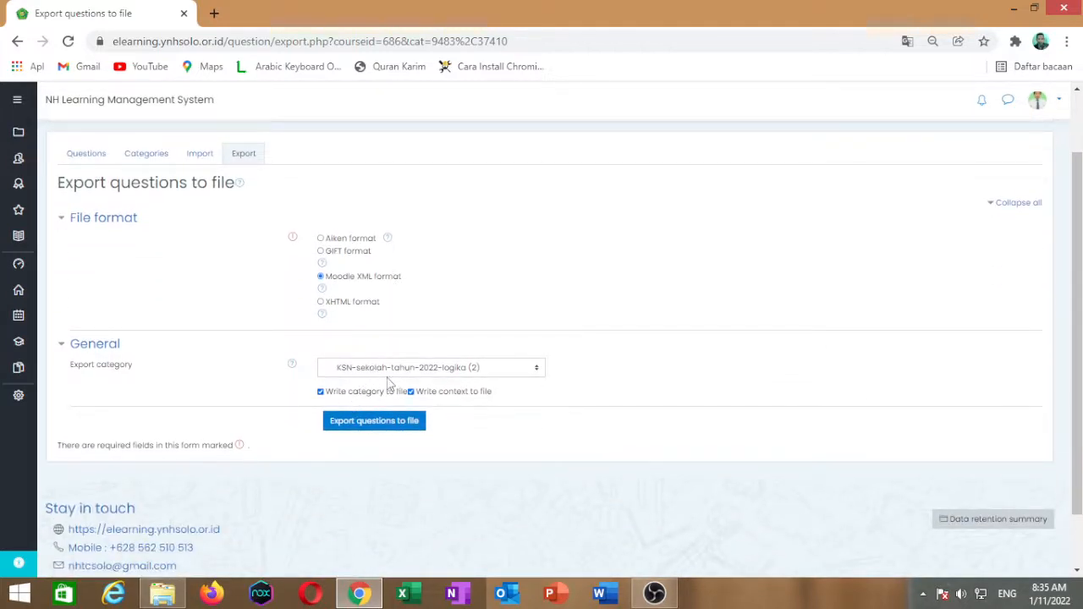
scroll(548, 399, "up", 1)
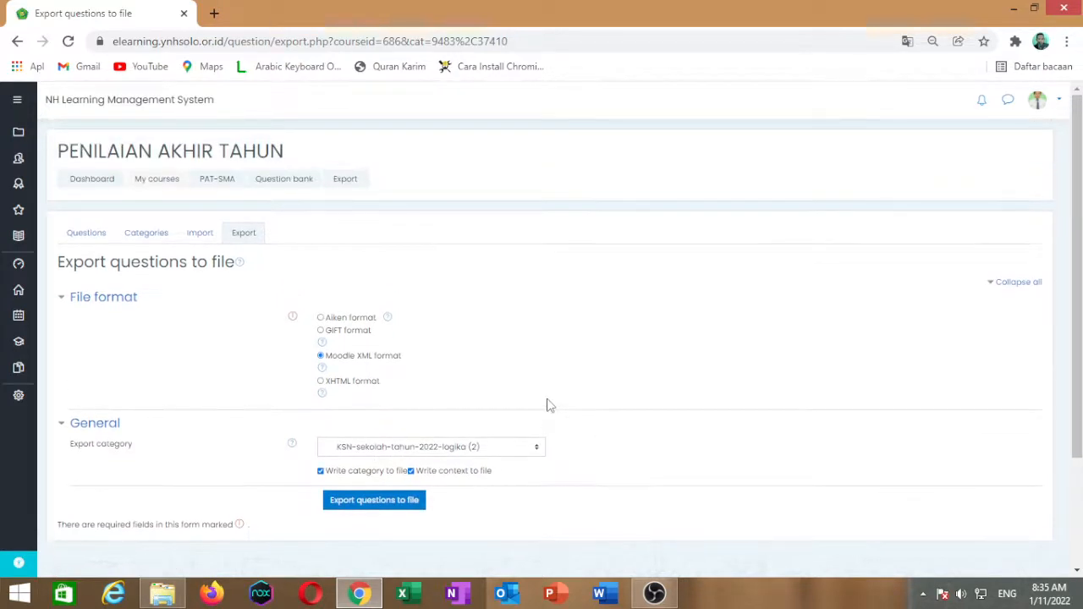
scroll(548, 400, "down", 1)
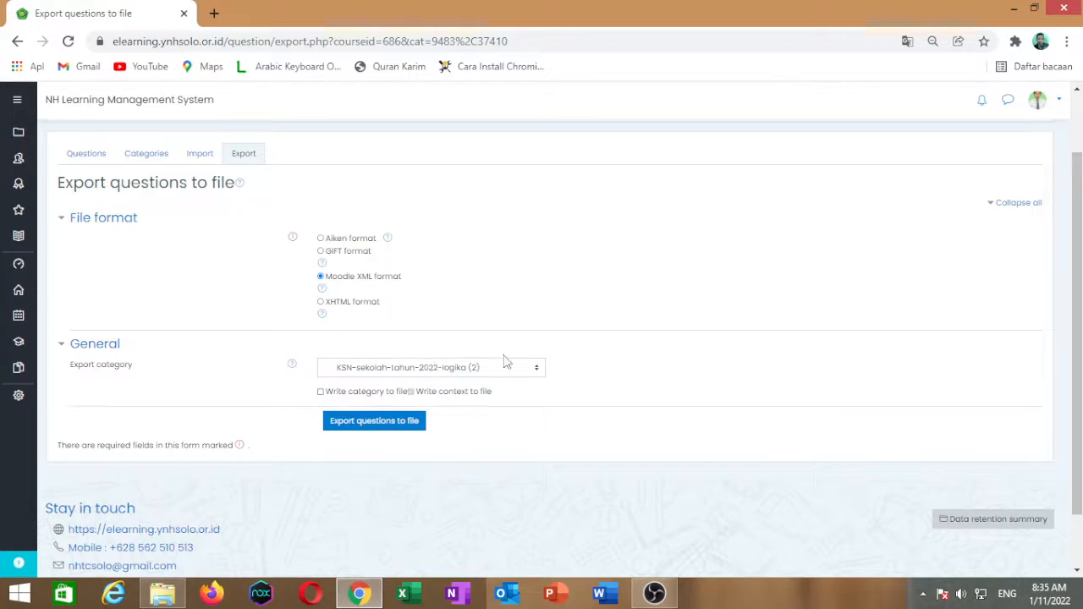
scroll(506, 362, "up", 2)
scroll(506, 362, "down", 2)
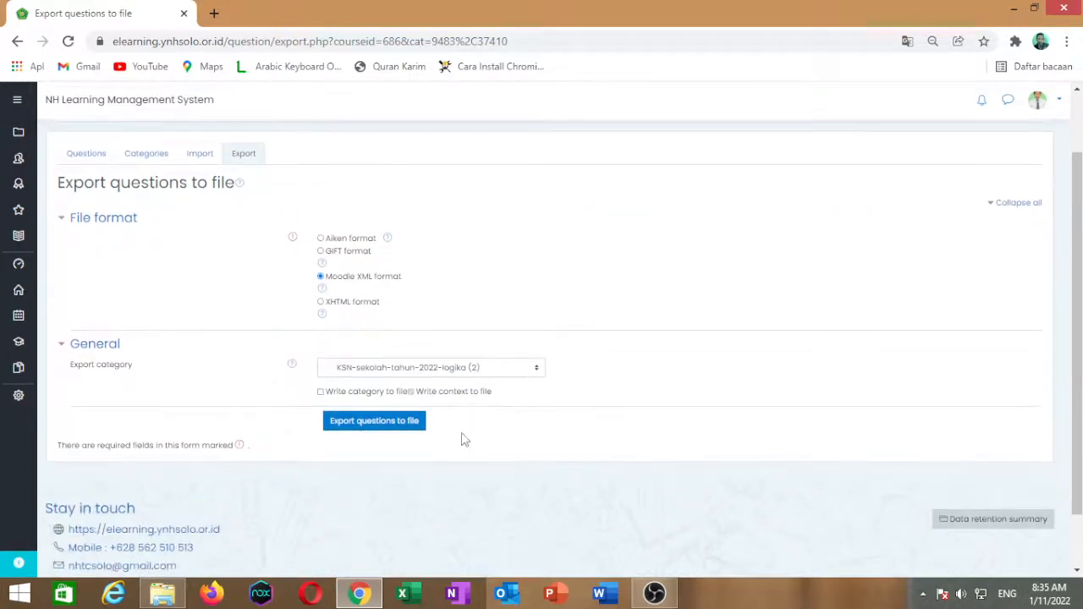
left_click(374, 423)
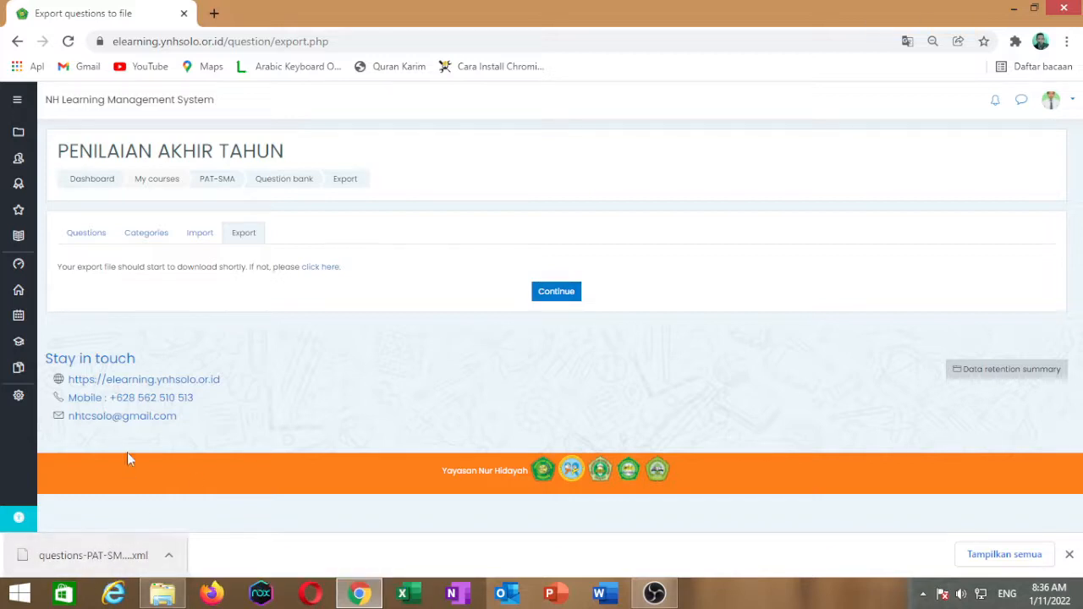
left_click(554, 291)
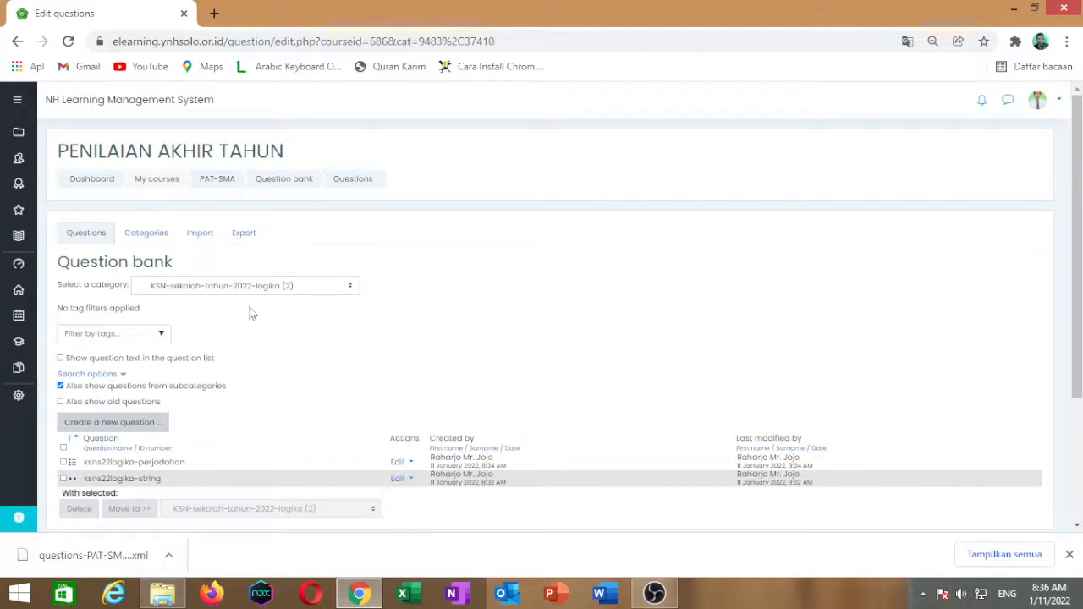
- Open the Penilaian Tengah Semester course from the dashboard's course overview
left_click(93, 179)
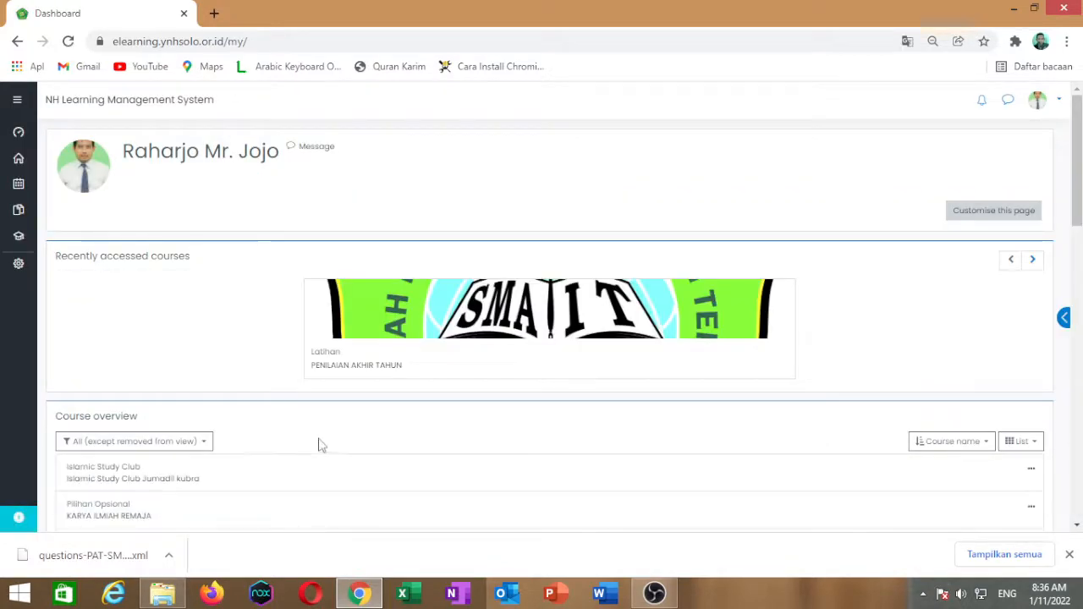
scroll(320, 445, "down", 4)
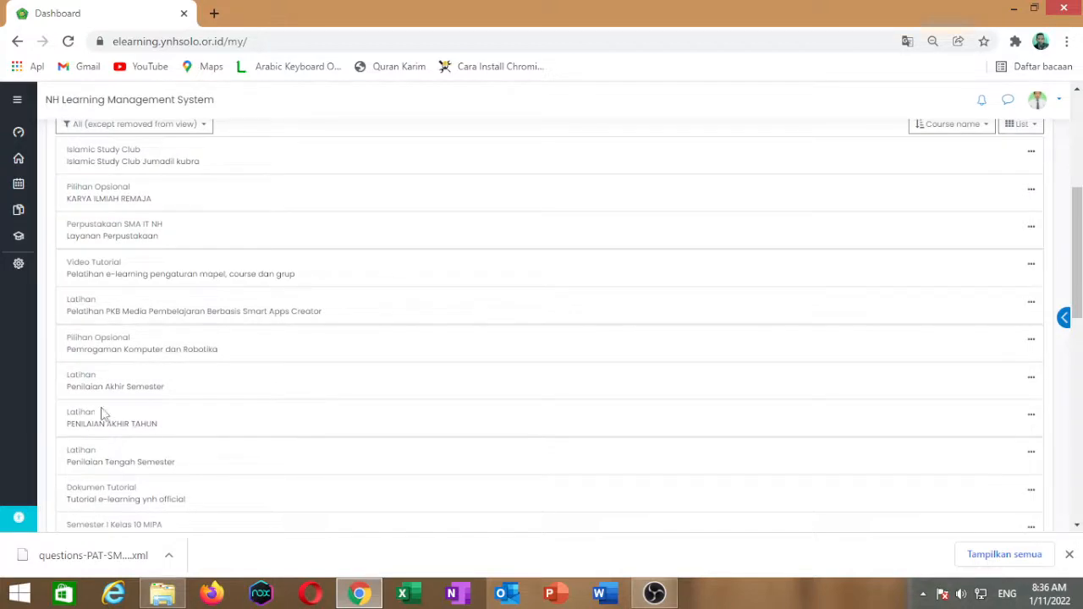
left_click(104, 464)
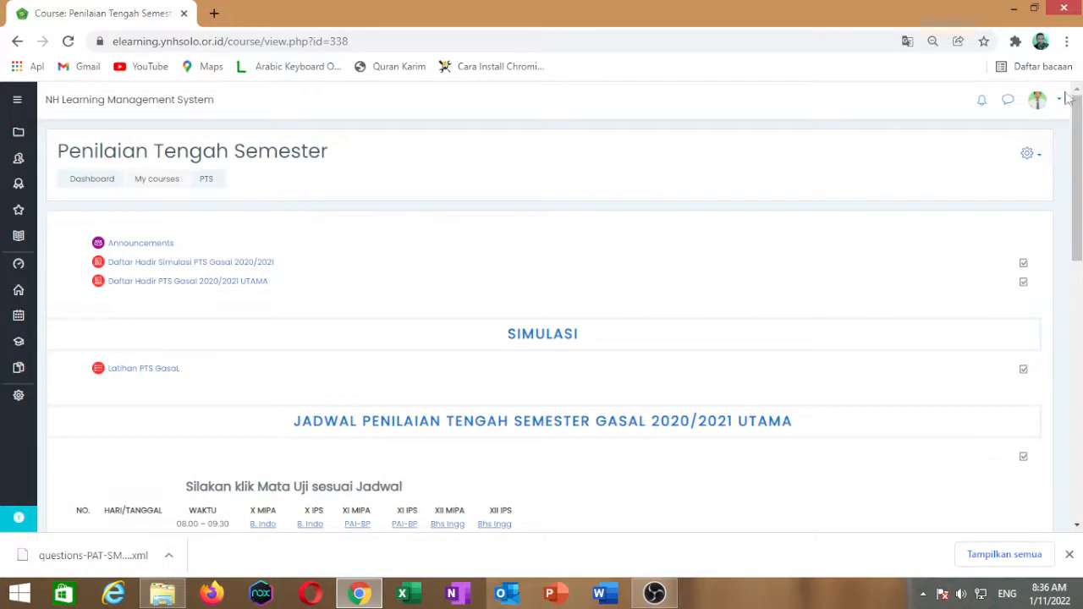
- Open the questions of the Penilaian Tengah Semester course's question bank through the full course administration
left_click(1041, 162)
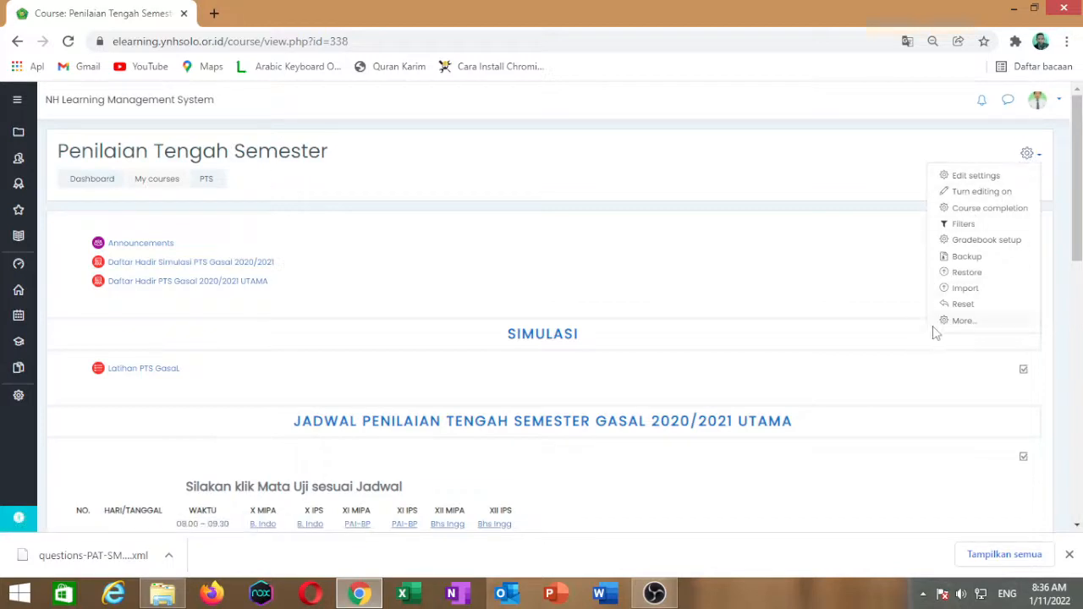
left_click(963, 324)
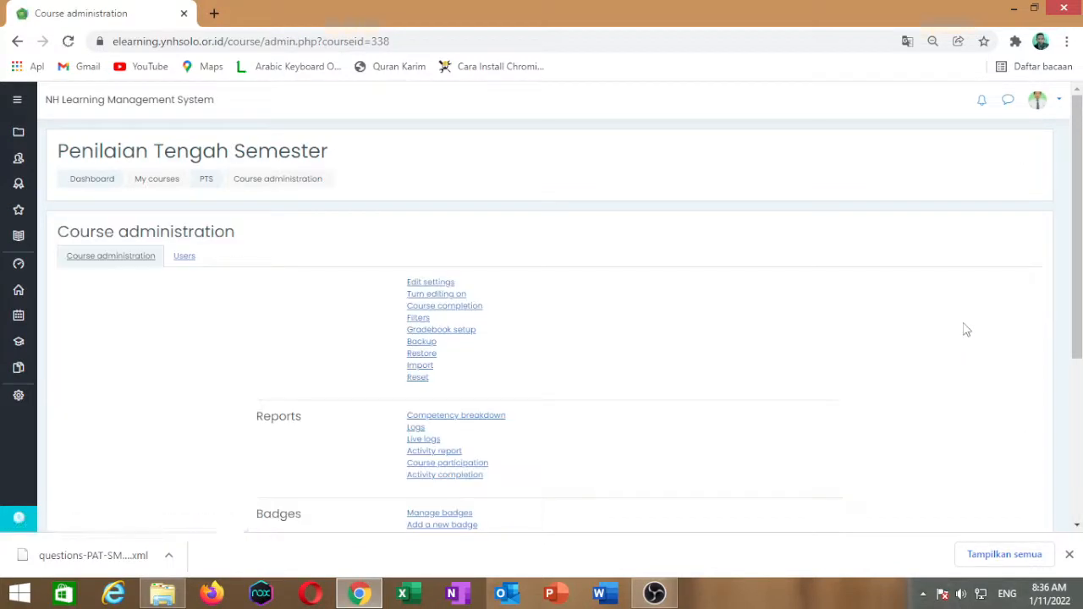
scroll(407, 476, "down", 5)
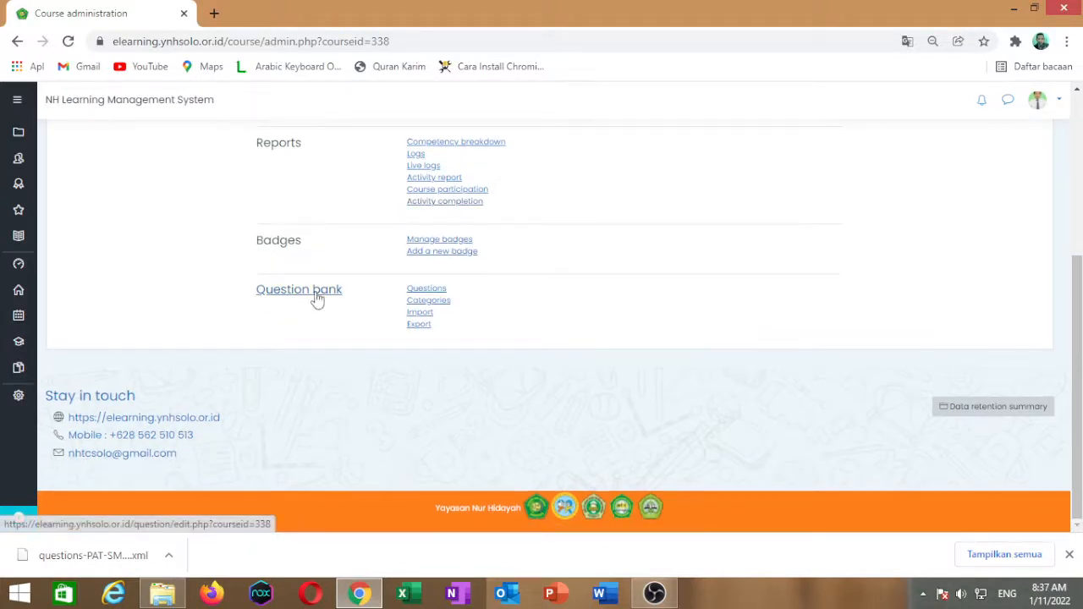
left_click(437, 290)
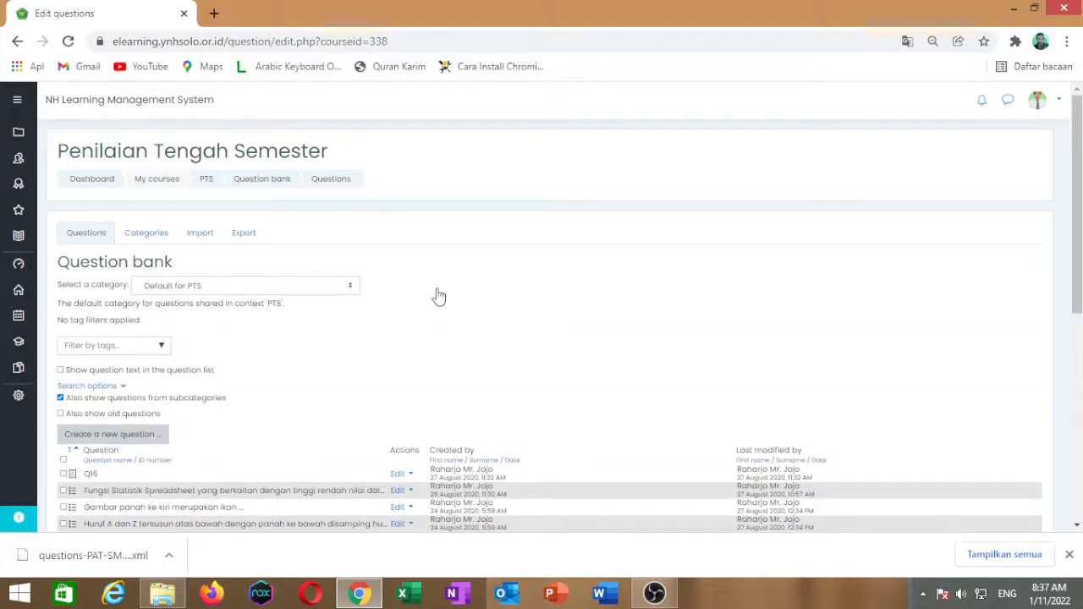
- Examine the questions in the Default for PTS category and the categories available in this course's question bank
scroll(464, 309, "down", 2)
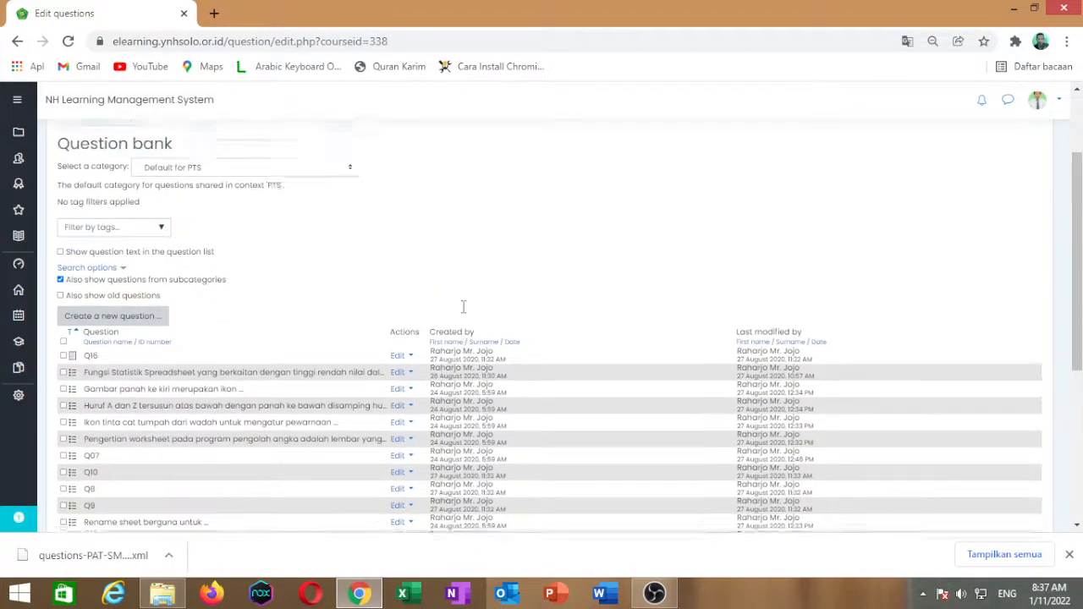
scroll(462, 307, "up", 1)
scroll(464, 313, "down", 5)
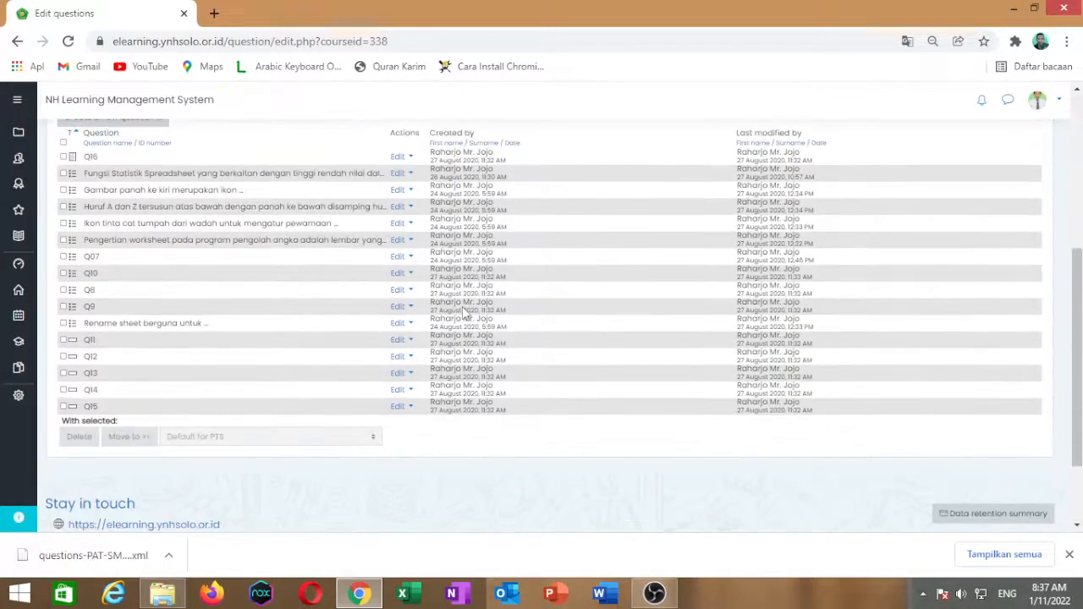
scroll(464, 309, "up", 6)
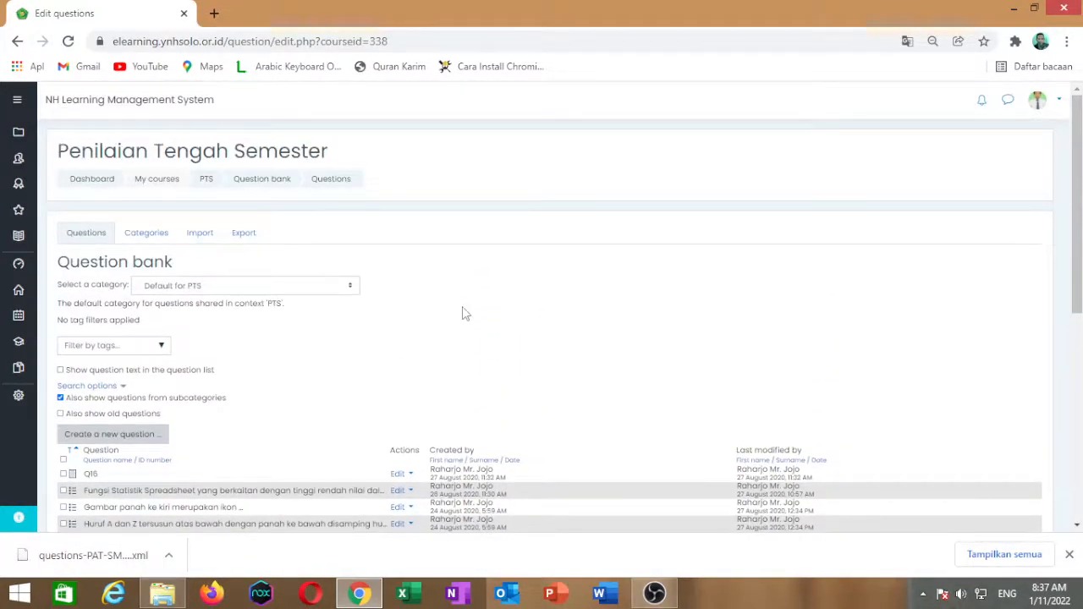
left_click(351, 288)
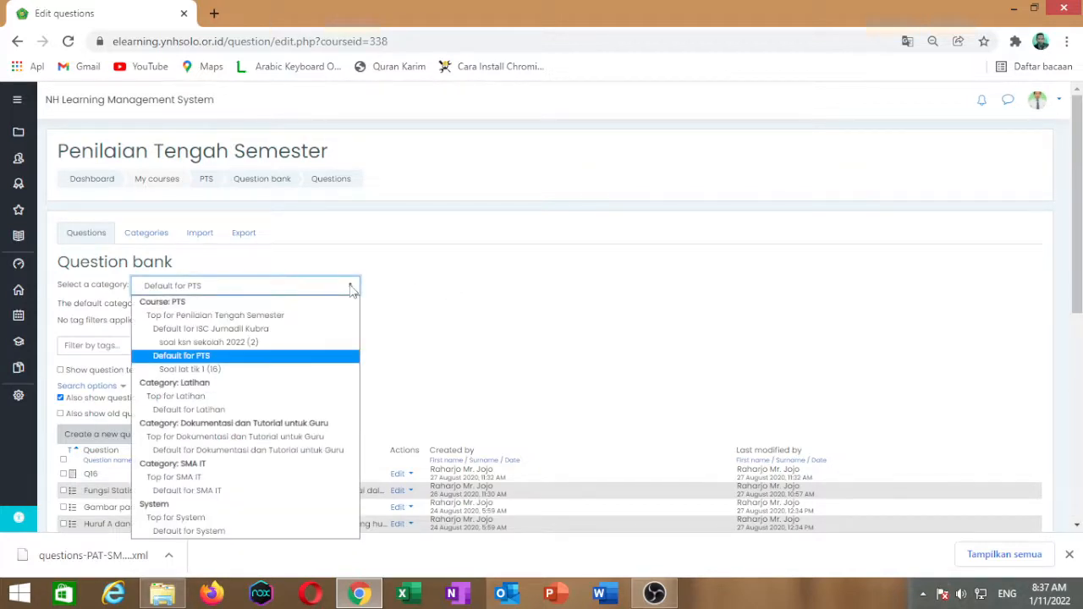
left_click(451, 291)
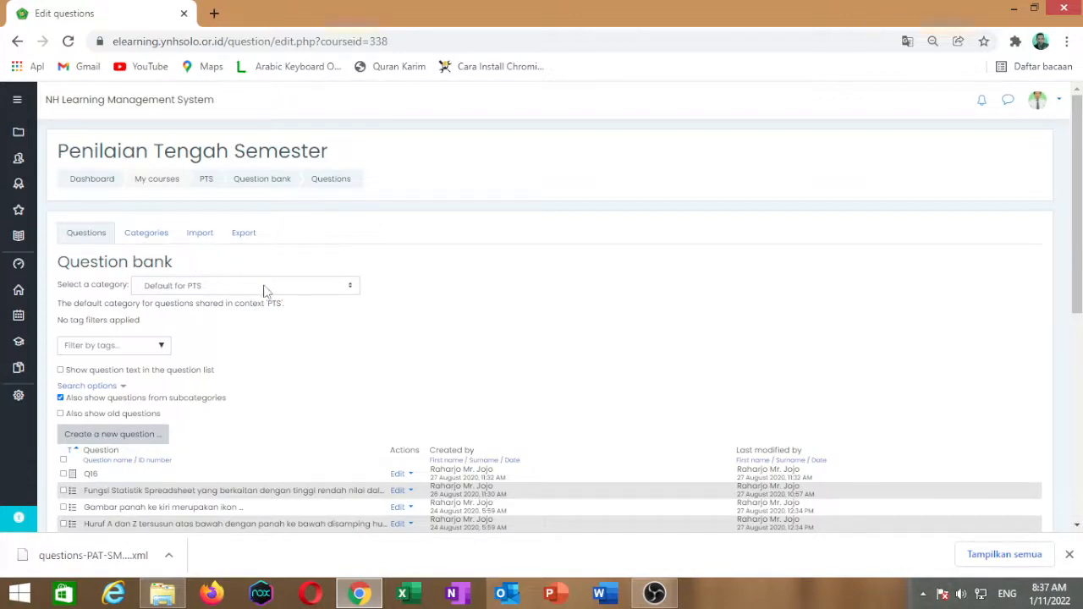
left_click(351, 289)
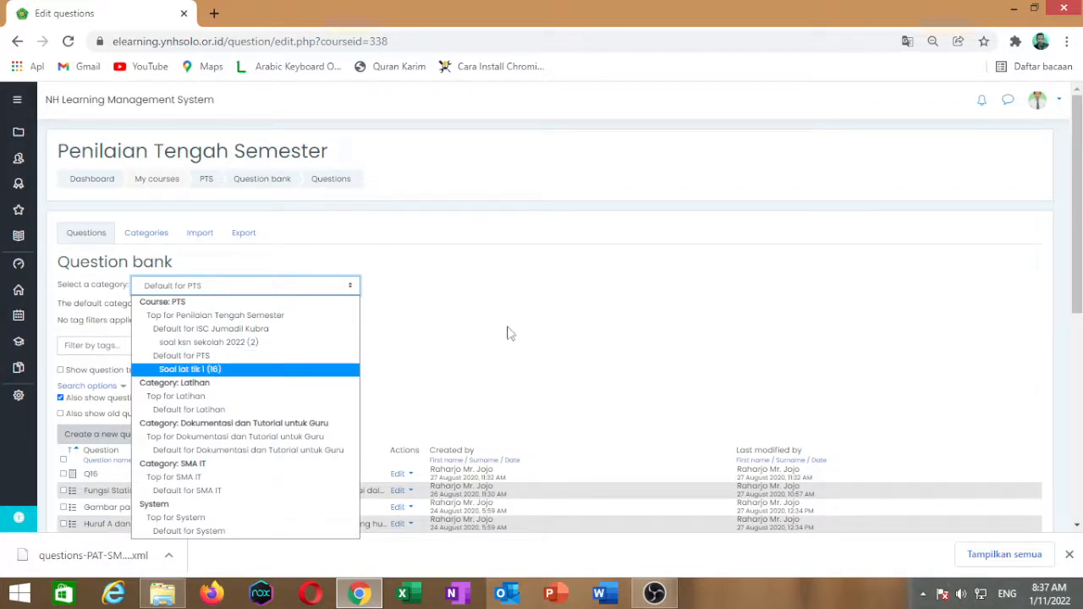
left_click(556, 331)
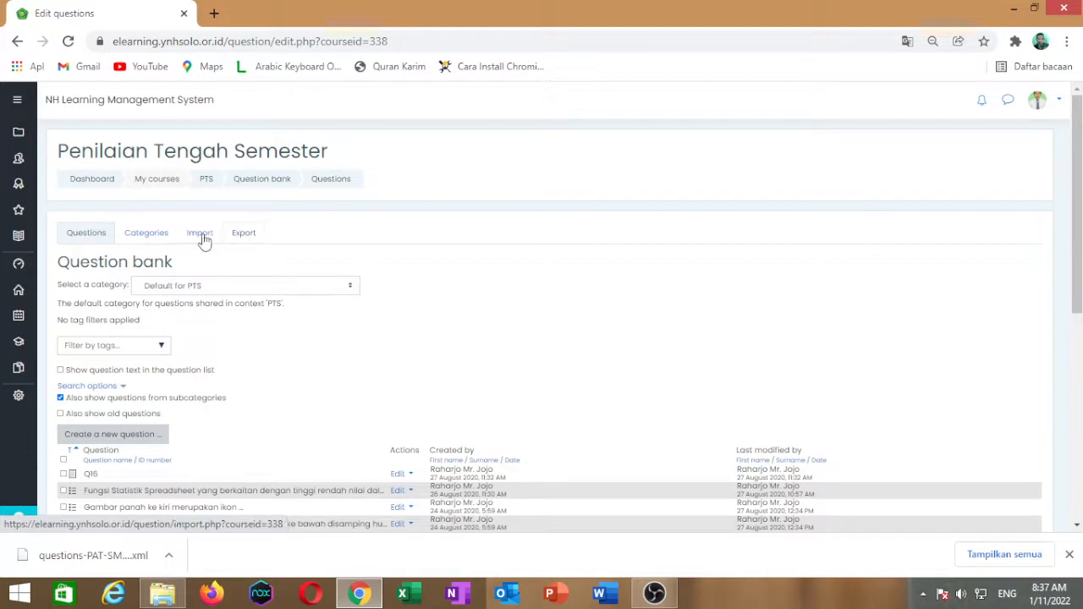
- Open the question import for this course and set it to Moodle XML format with Default for PTS as the import category
scroll(350, 261, "down", 3)
scroll(351, 261, "up", 3)
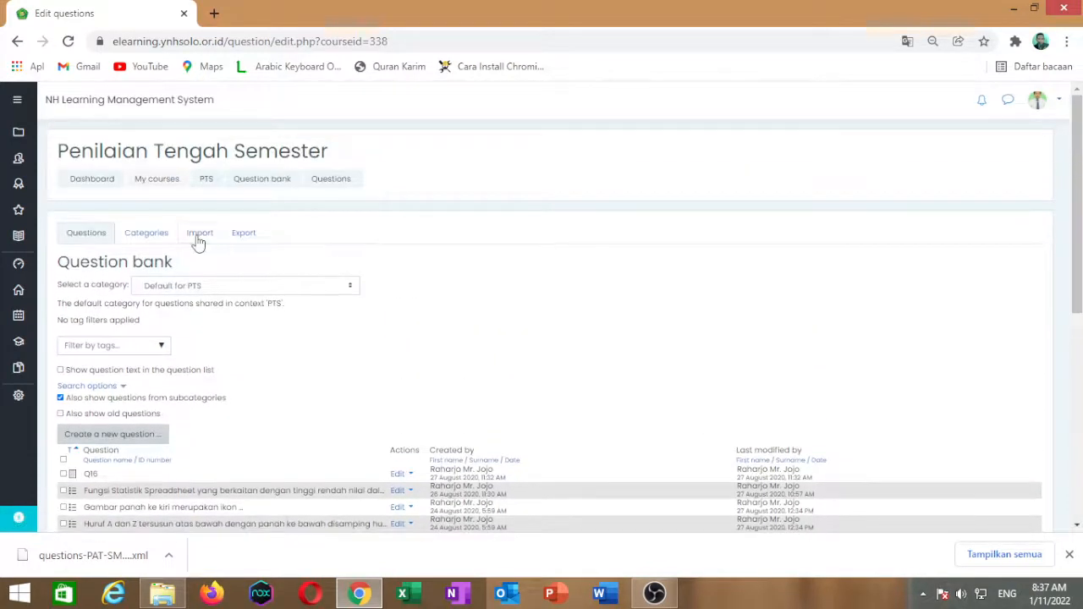
left_click(200, 240)
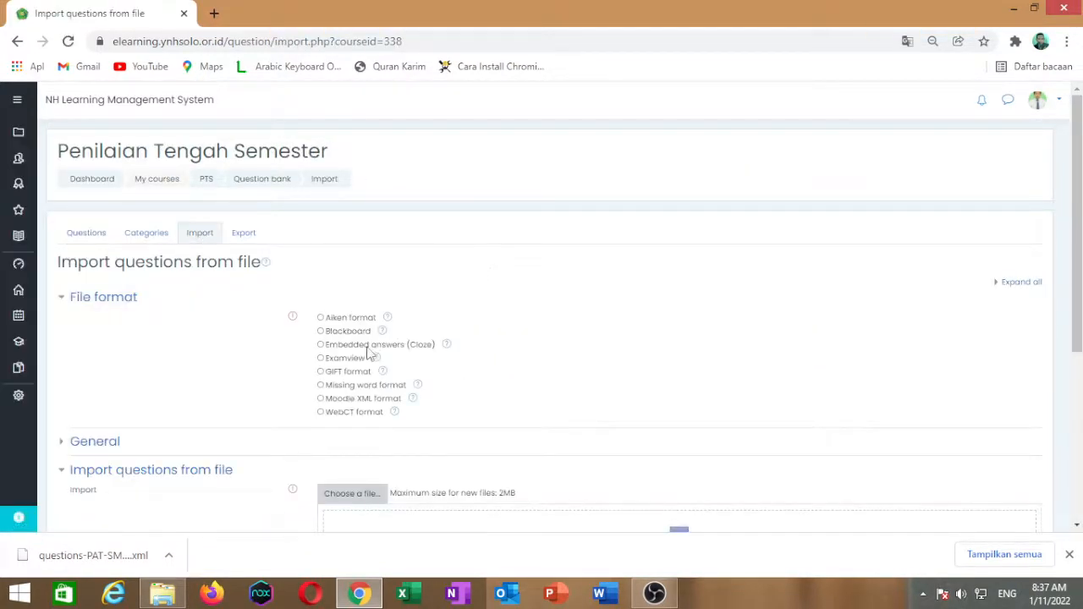
left_click(320, 399)
scroll(570, 350, "down", 2)
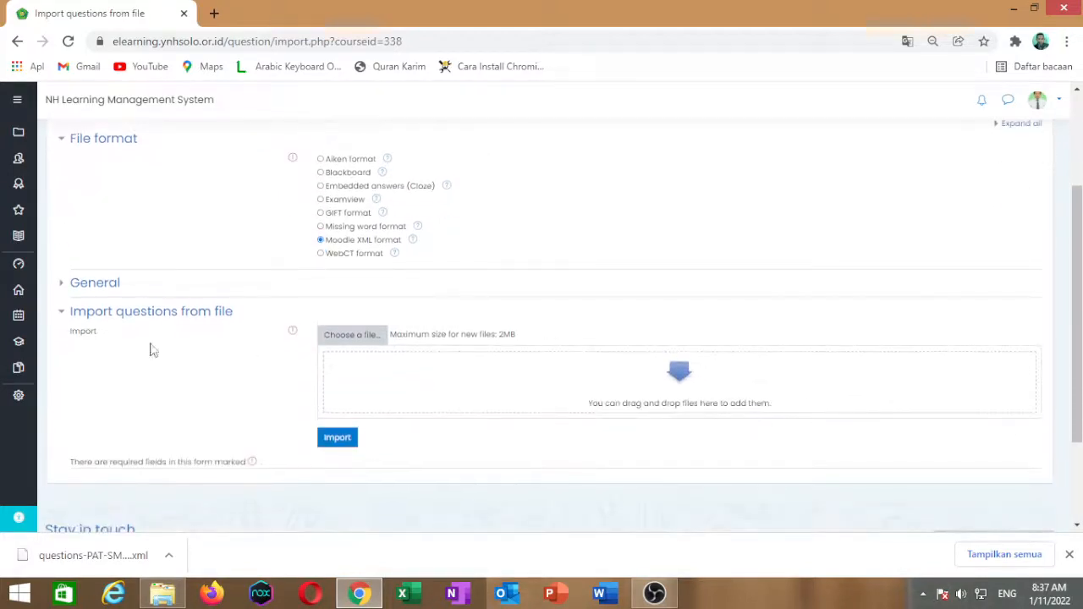
left_click(63, 291)
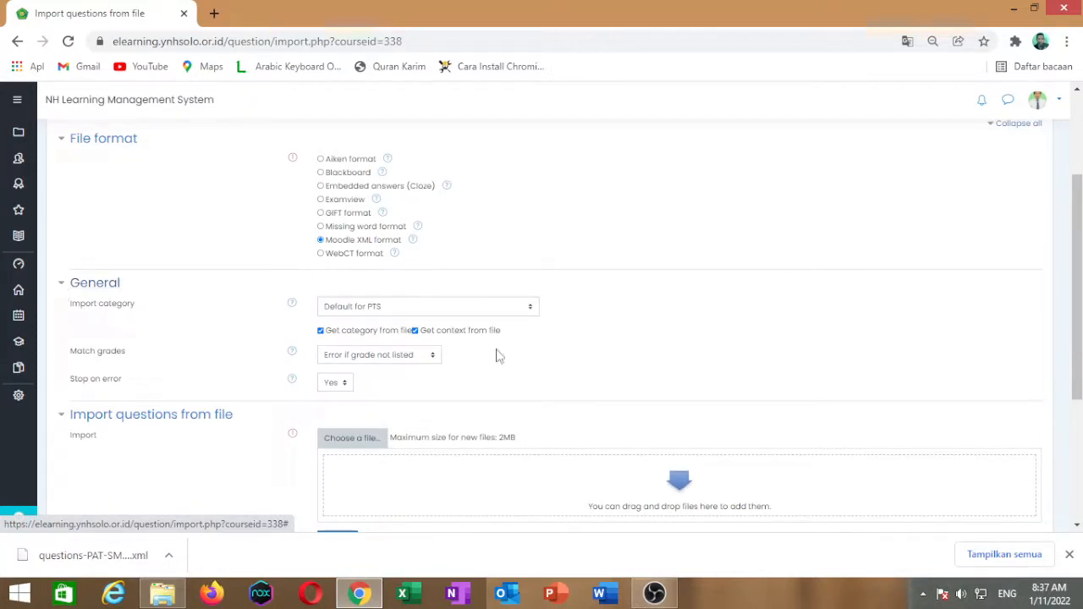
left_click(533, 309)
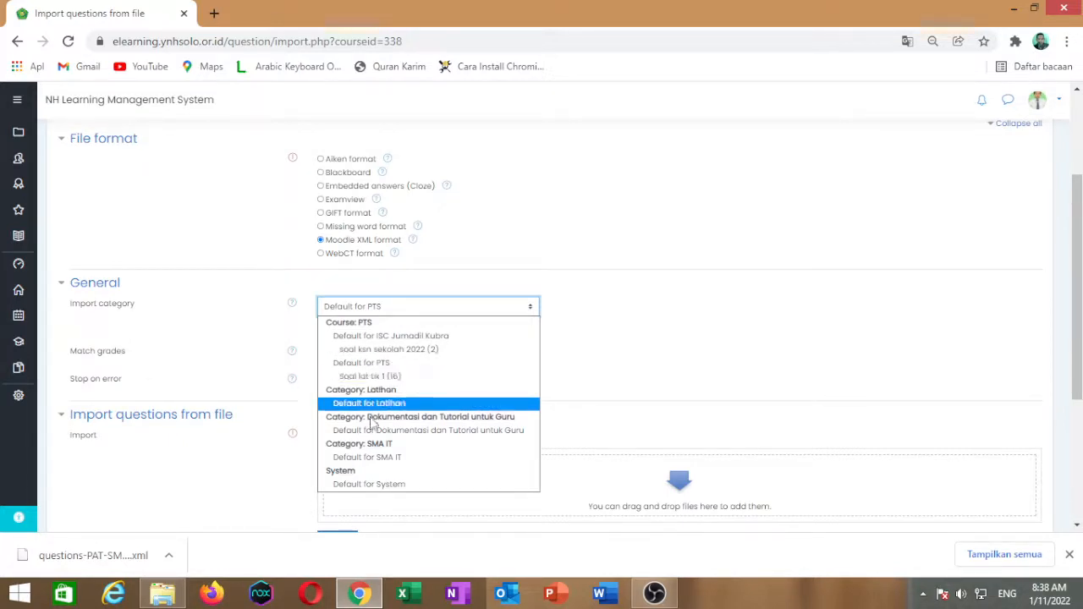
left_click(367, 364)
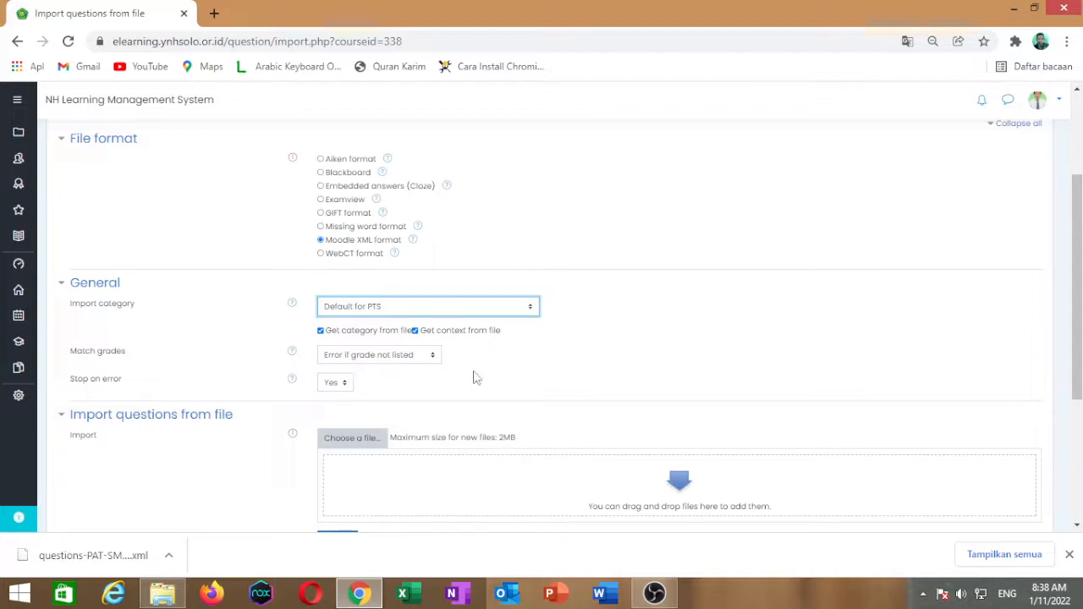
- Choose questions-PAT-SMA-KSN-sekolah-tahun-2022-logika-20220111-0835.xml as the import attachment, searching Downloads for "questi"
scroll(476, 376, "down", 1)
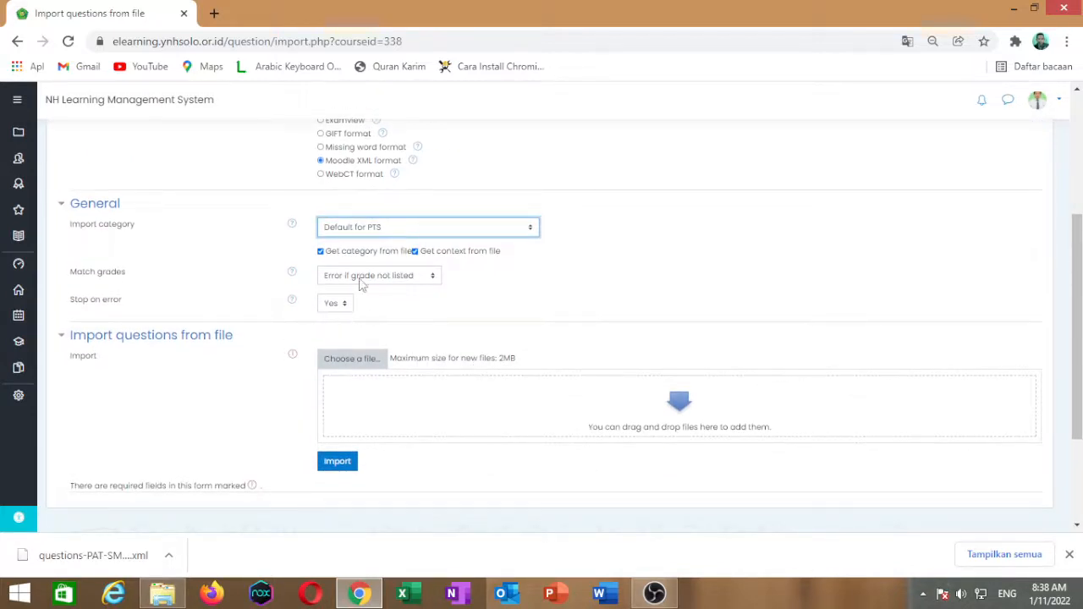
left_click(347, 360)
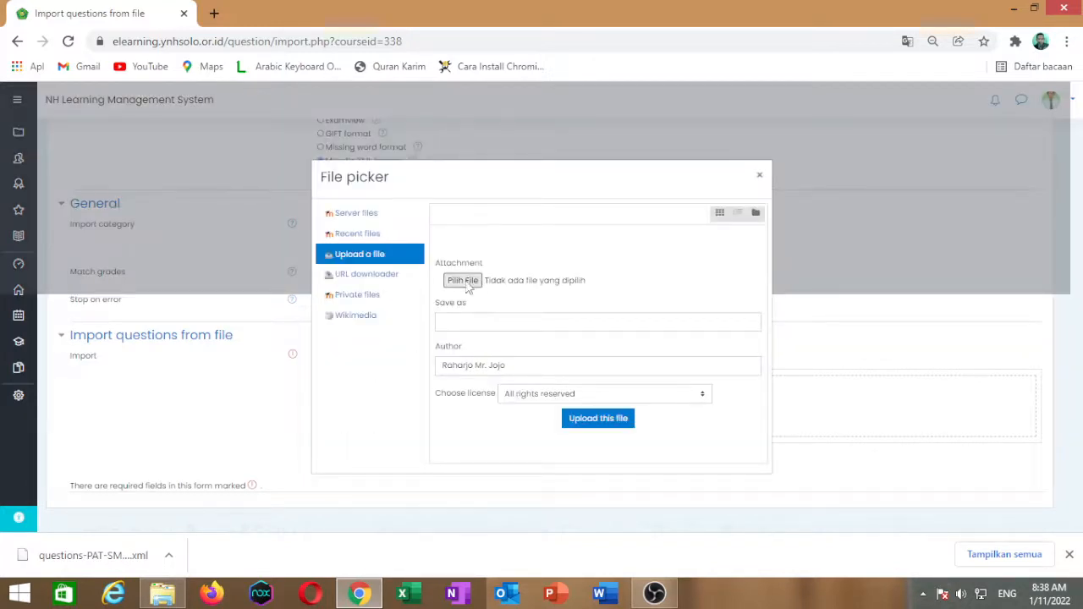
left_click(463, 280)
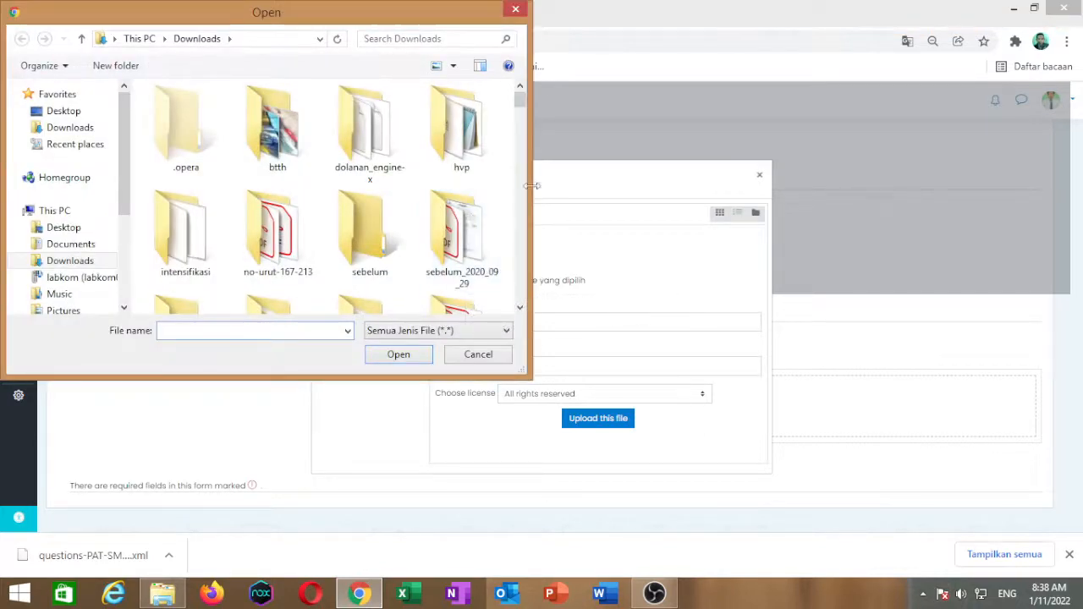
left_click(382, 39)
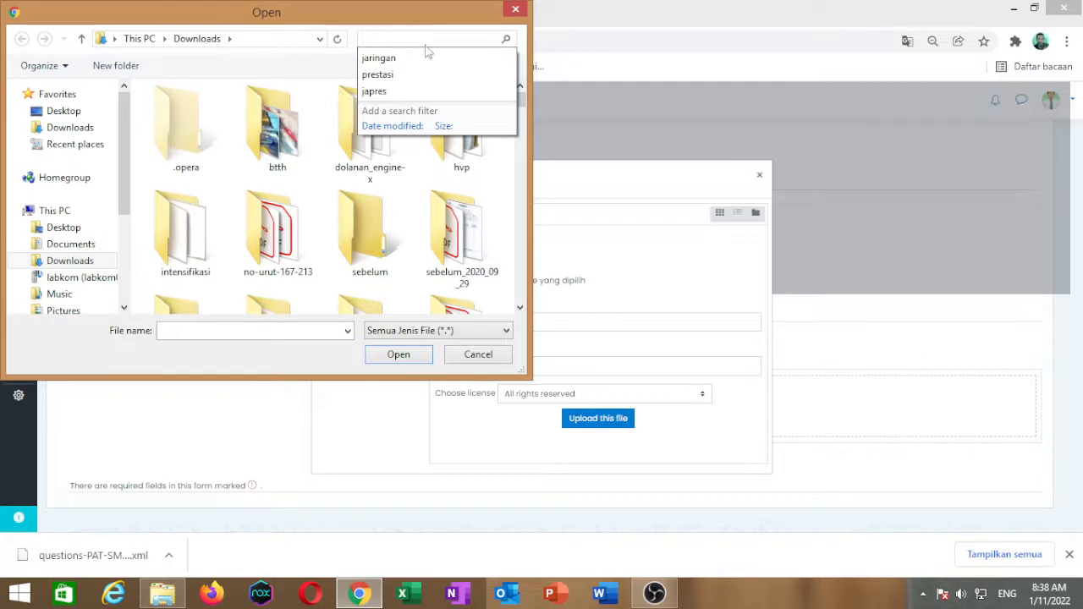
type("questi")
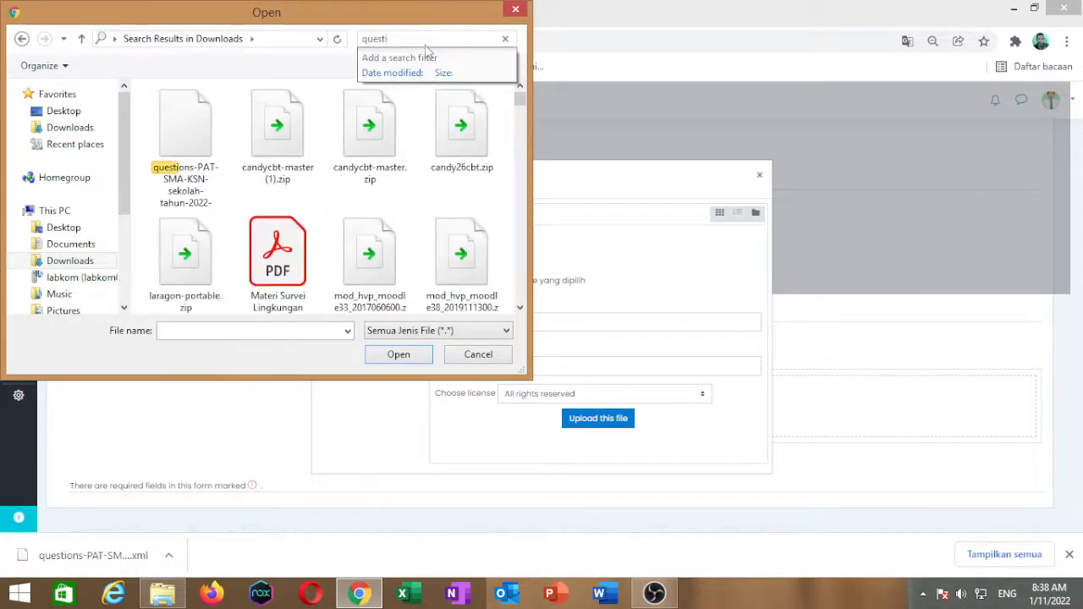
left_click(203, 173)
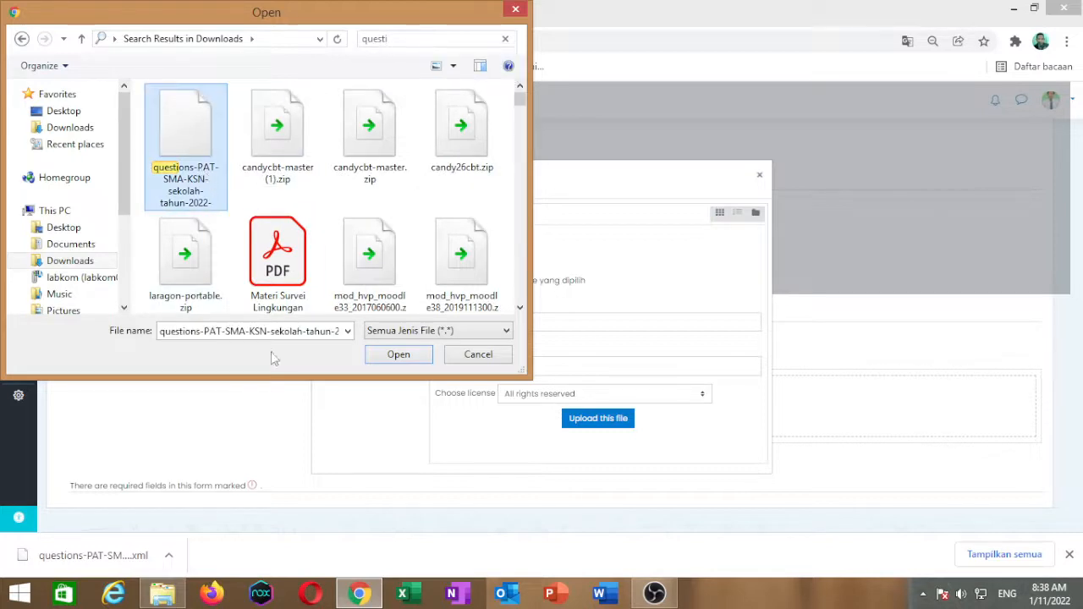
left_click(399, 354)
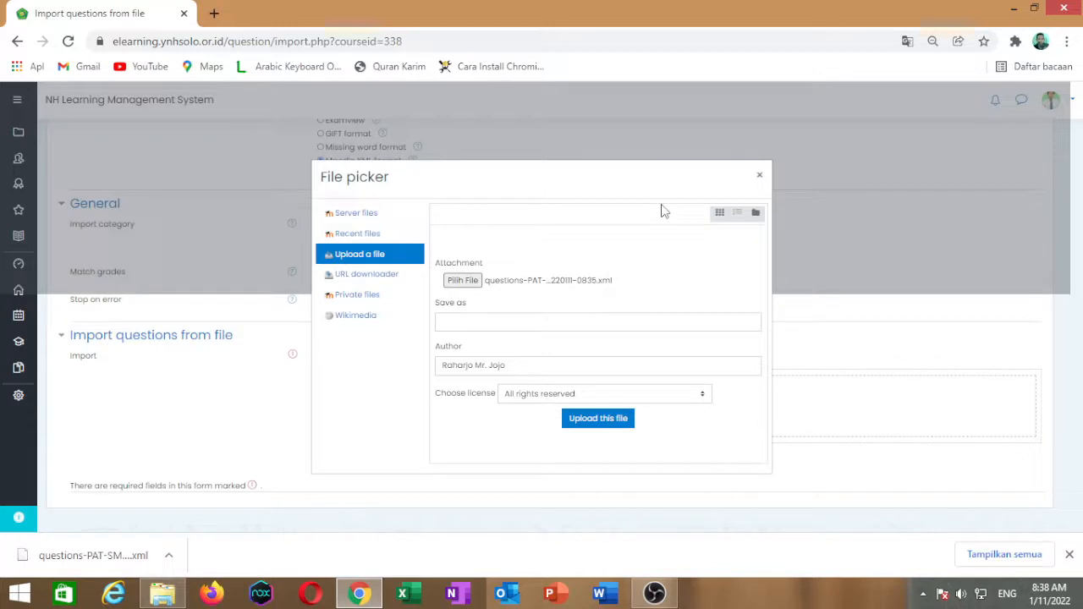
- Upload the chosen XML file, import its questions, and continue to the question bank
left_click(598, 418)
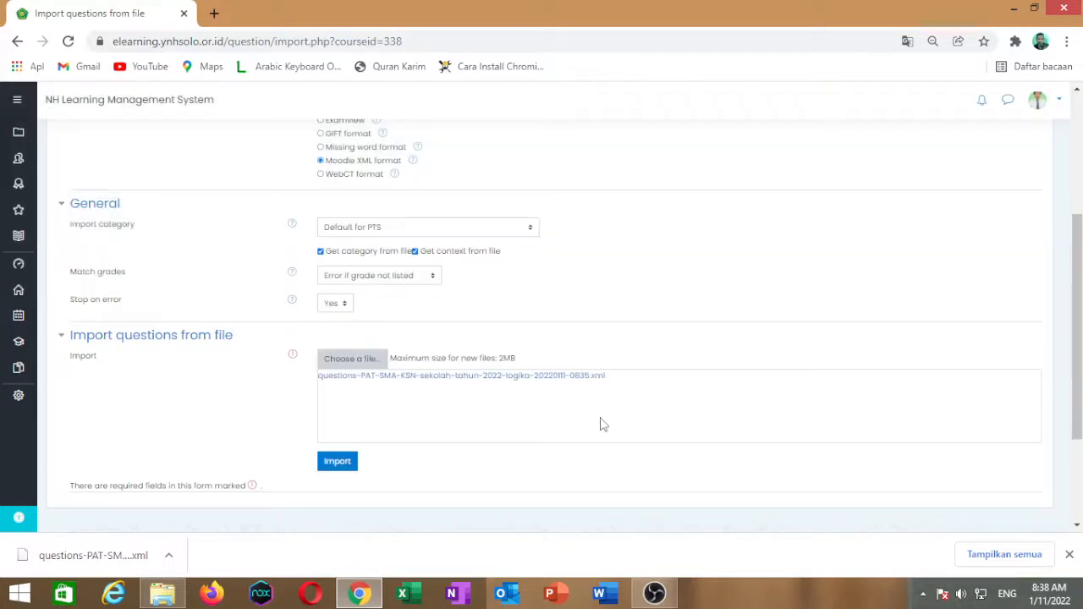
left_click(336, 465)
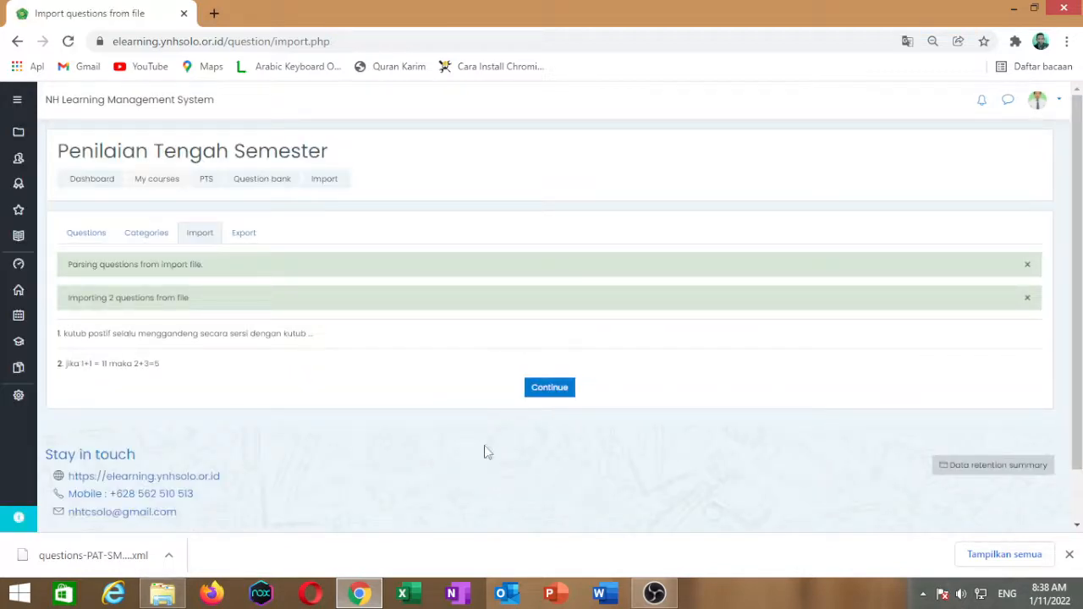
left_click(567, 389)
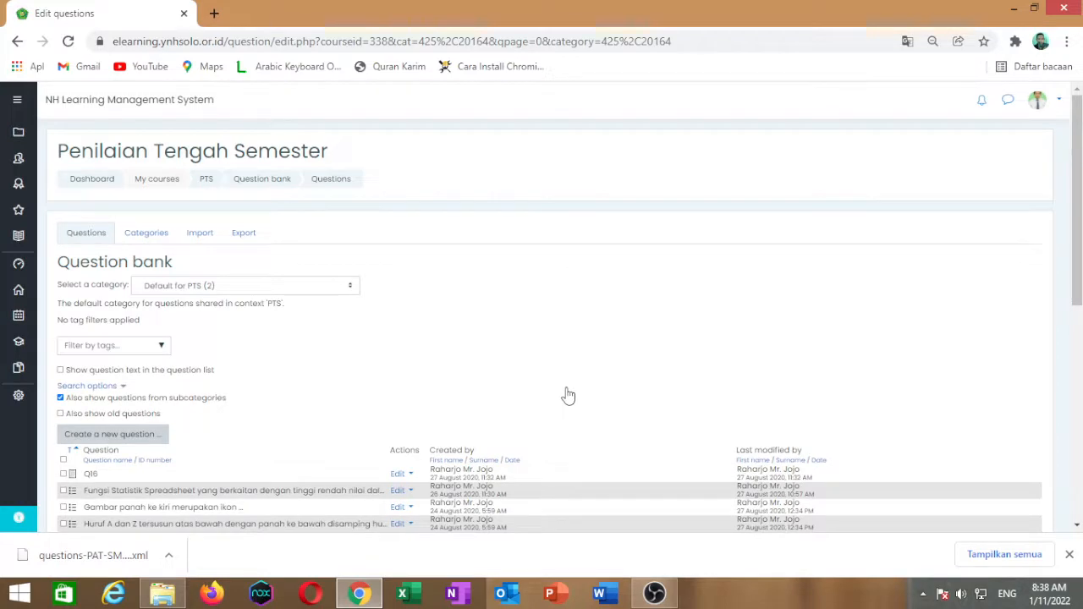
- Select the imported questions ksns22logika-perjodohan and ksns22logika-string in the Default for PTS list and review them among the other questions
scroll(359, 339, "down", 3)
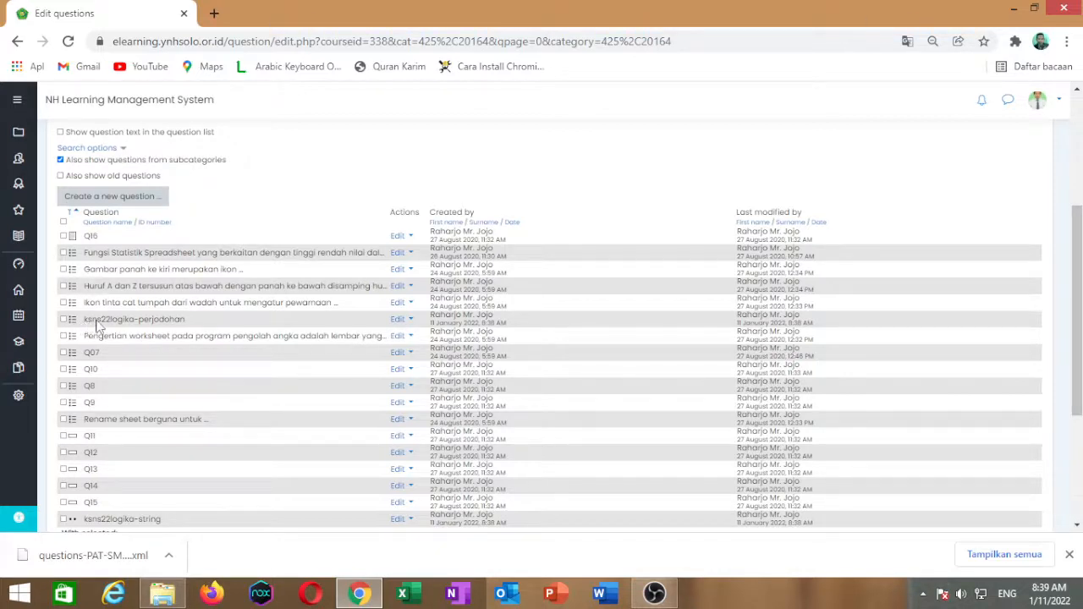
left_click(160, 325)
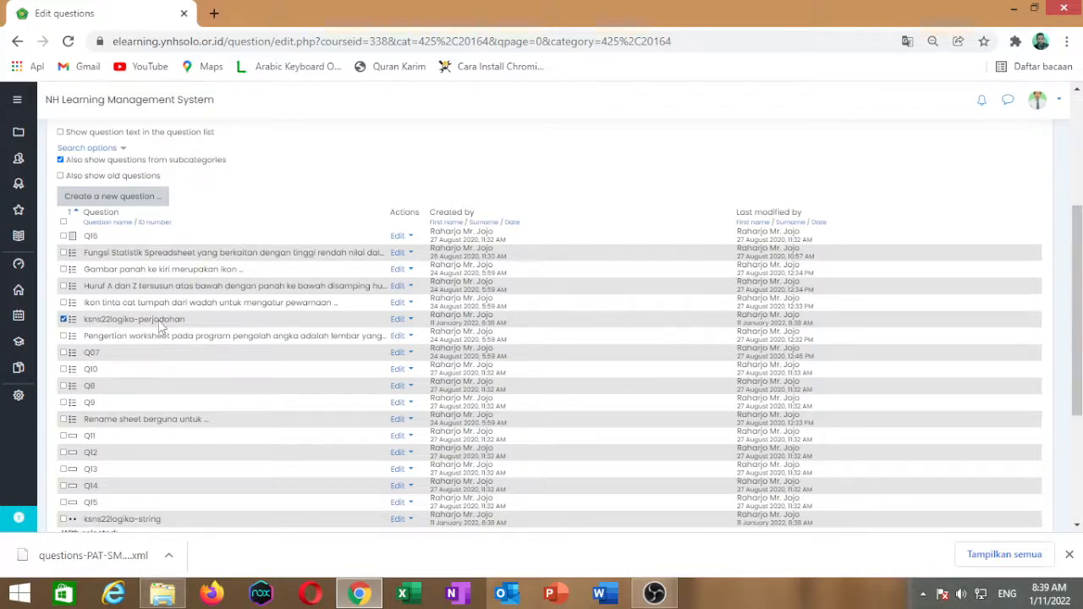
scroll(179, 439, "down", 3)
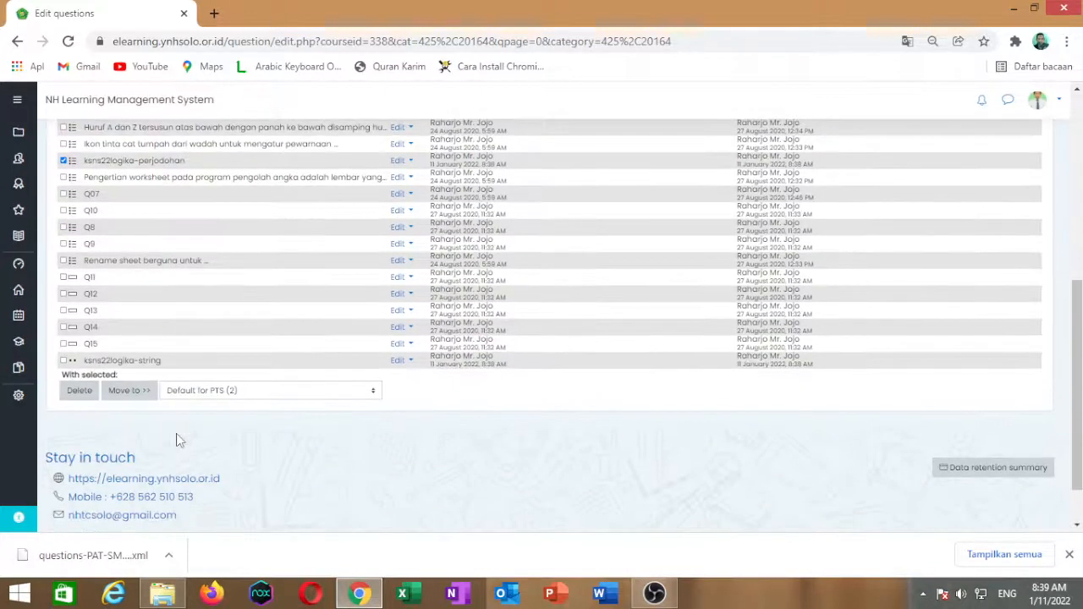
left_click(62, 361)
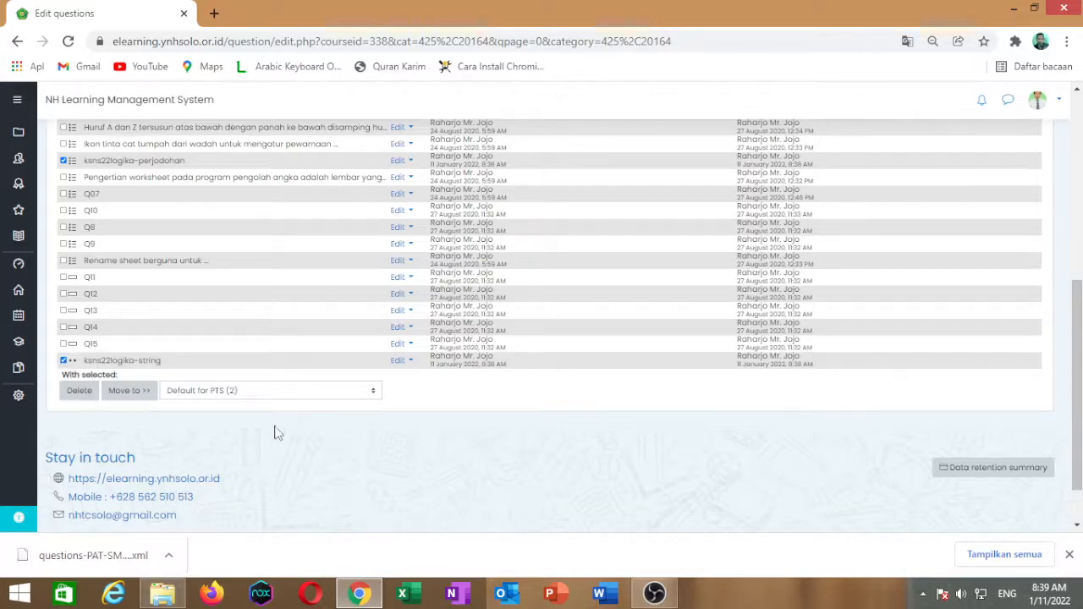
scroll(276, 431, "up", 3)
scroll(254, 422, "up", 2)
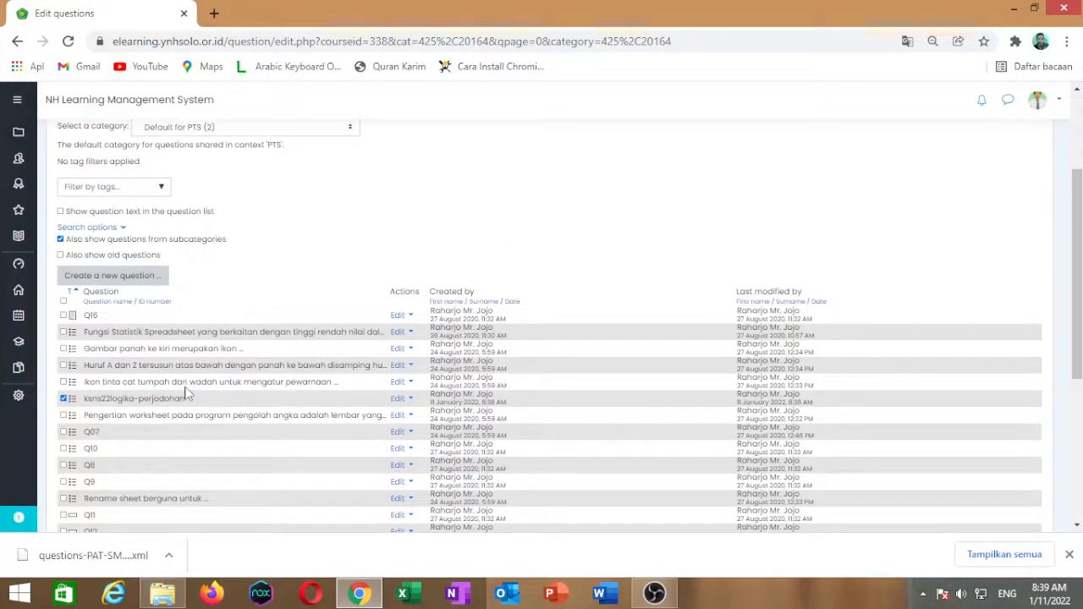
scroll(186, 394, "down", 6)
scroll(184, 412, "up", 2)
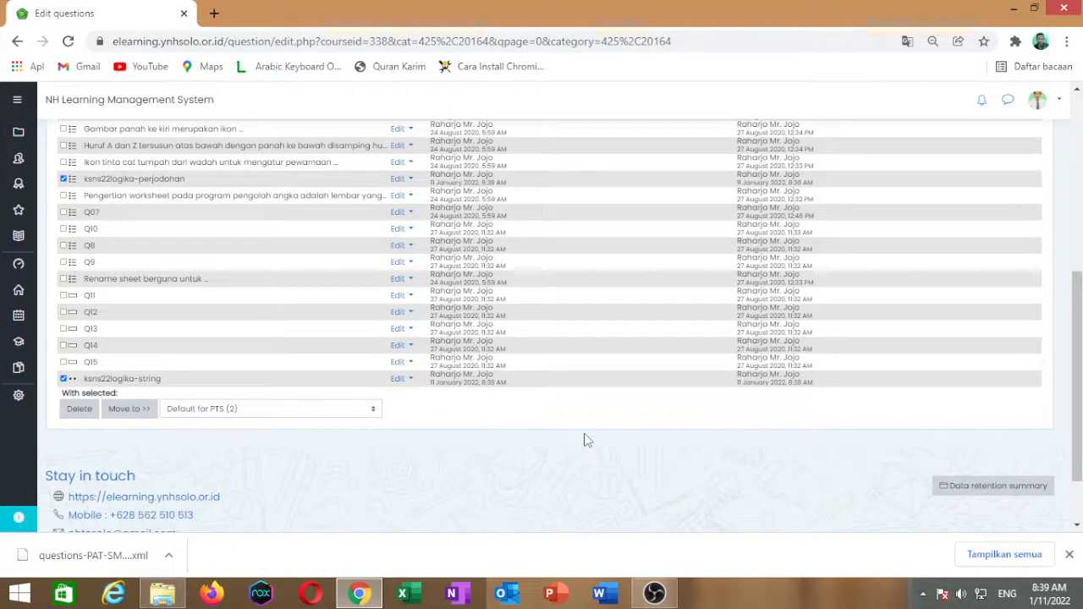
scroll(584, 435, "up", 3)
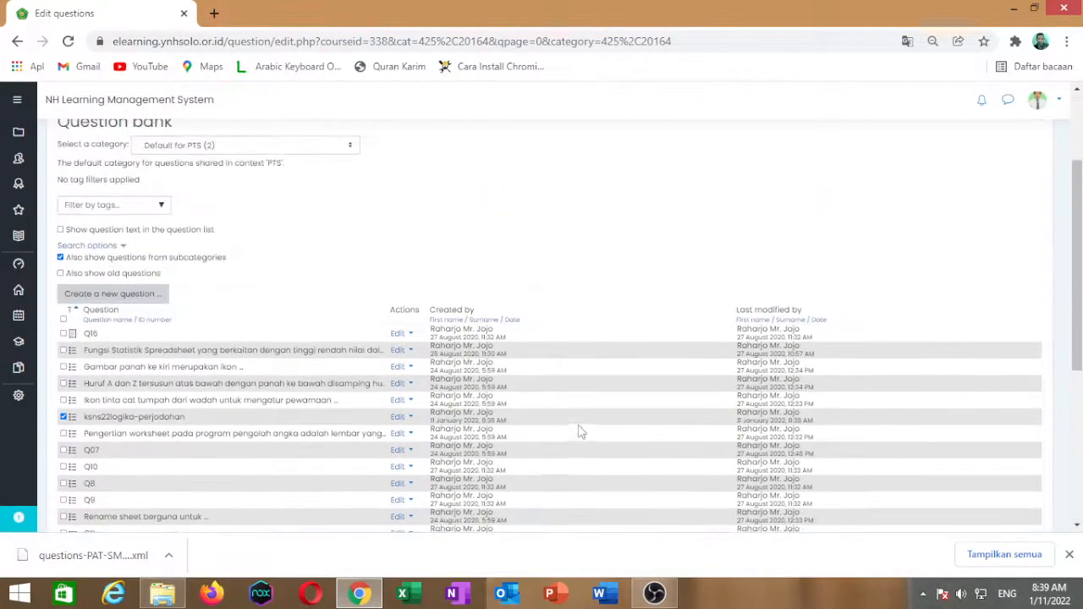
scroll(579, 428, "up", 2)
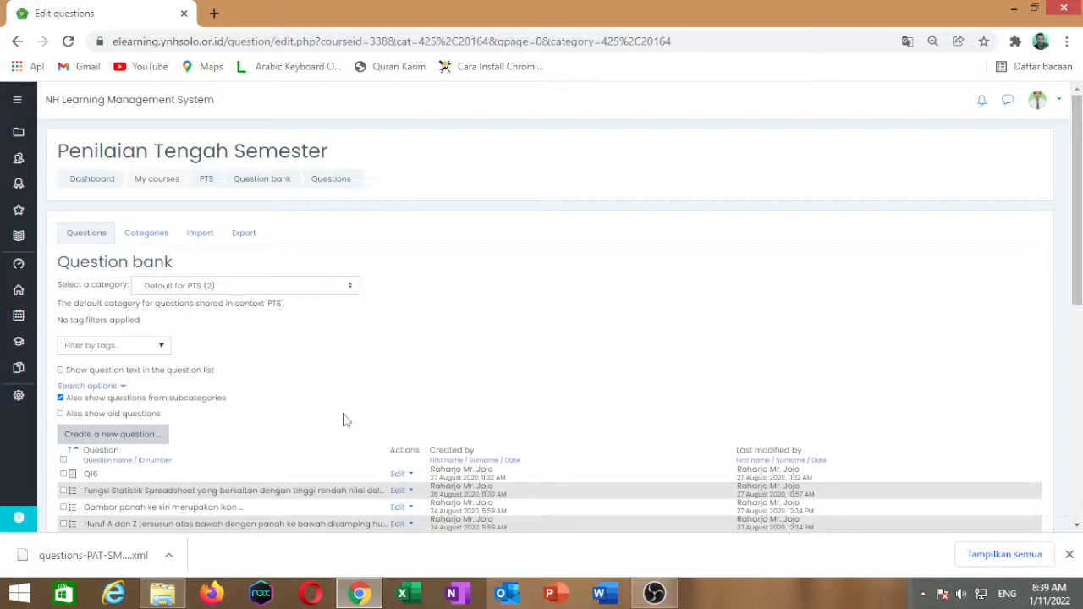
- Show the downloaded questions XML file in its folder, and close the folder window
left_click(169, 557)
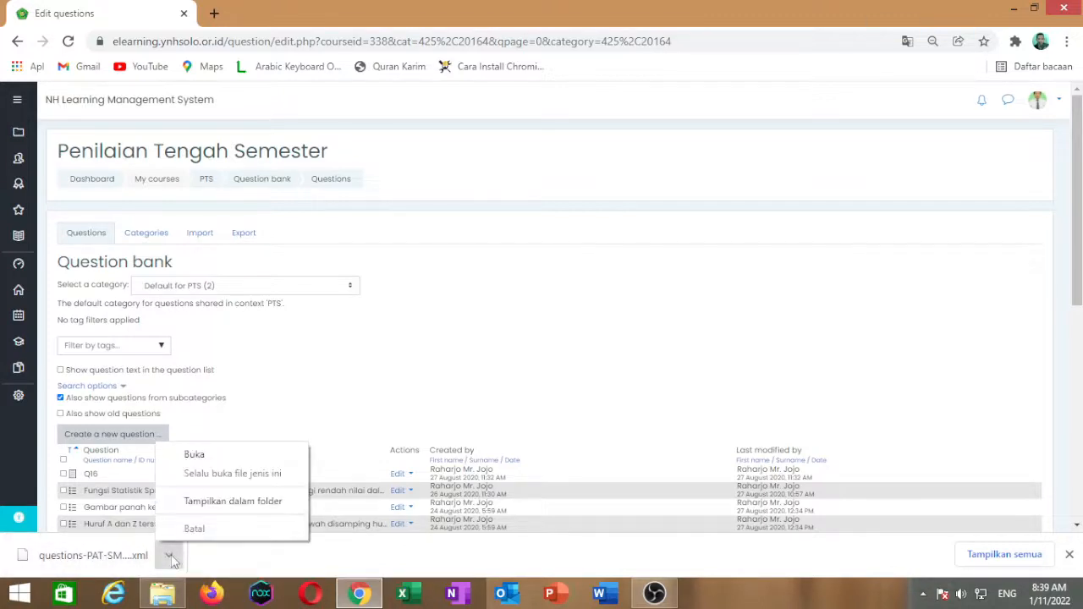
left_click(232, 502)
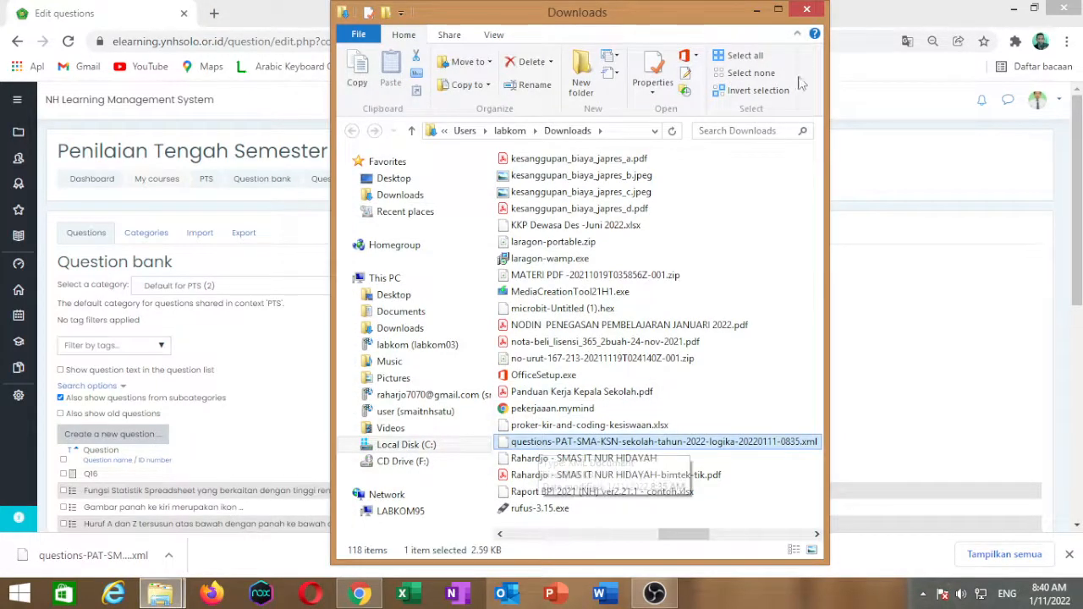
left_click(806, 10)
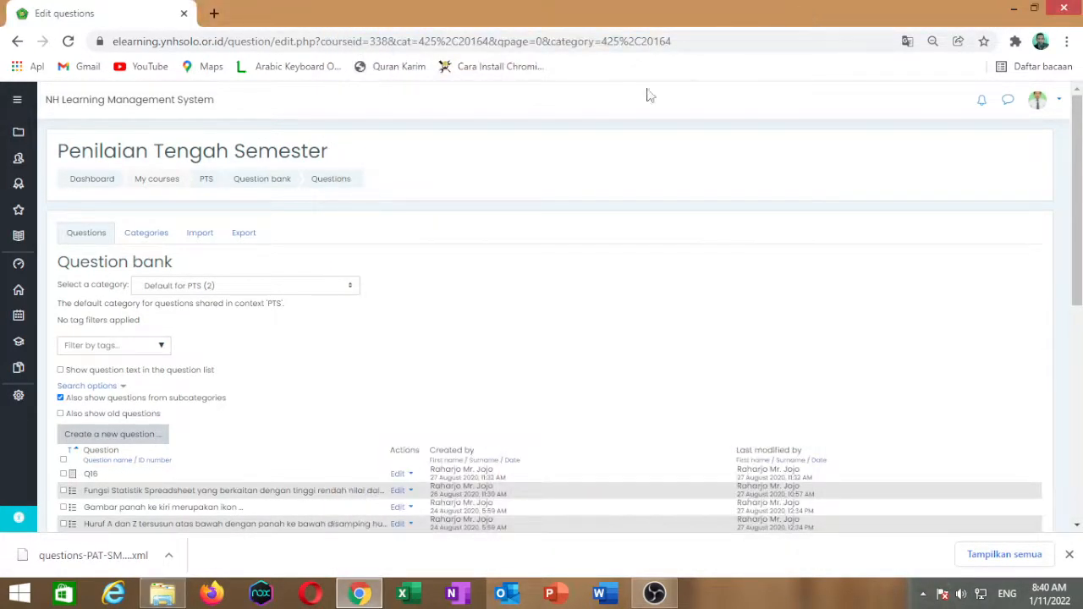